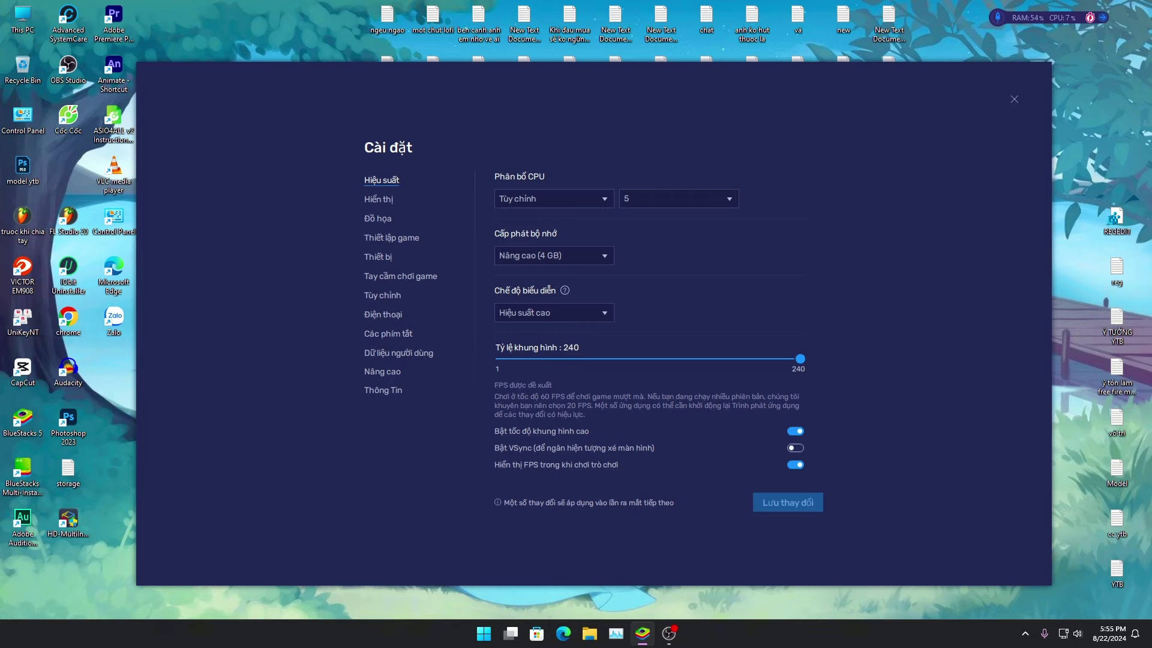
Examine the emulator's display, game and graphics settings, selecting software decoding (Giải mã phần mềm) for ASTC textures
{"action": "left_click", "coordinate": [378, 199]}
{"action": "left_click", "coordinate": [391, 237]}
{"action": "left_click", "coordinate": [378, 218]}
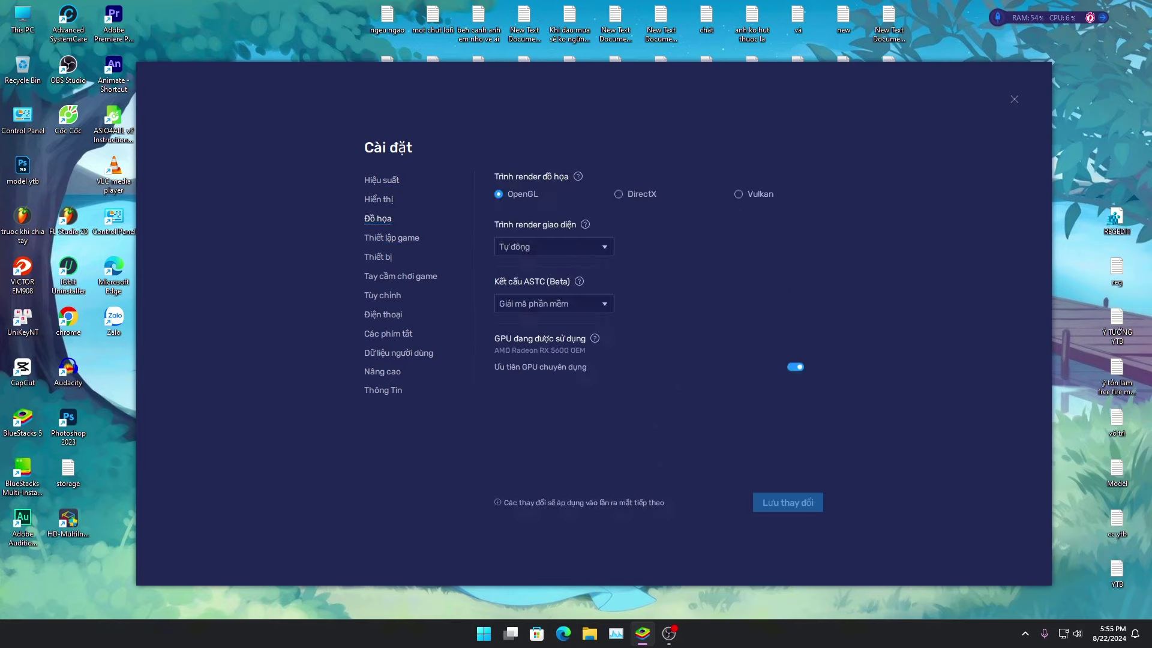
{"action": "left_click", "coordinate": [554, 303]}
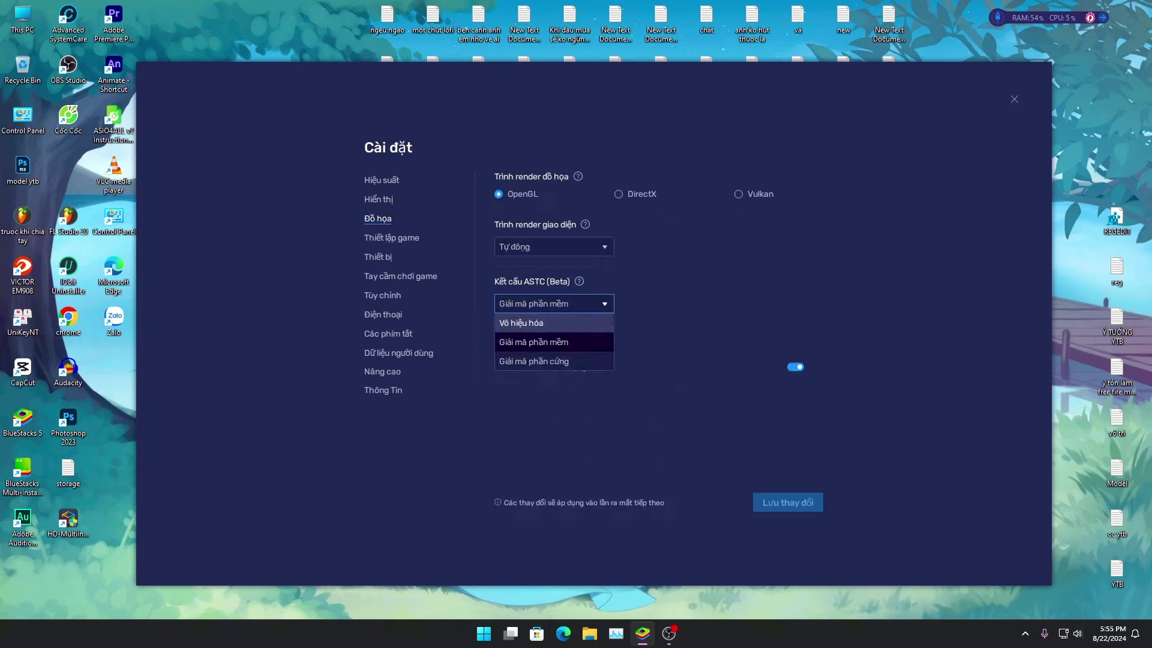
{"action": "left_click", "coordinate": [553, 339]}
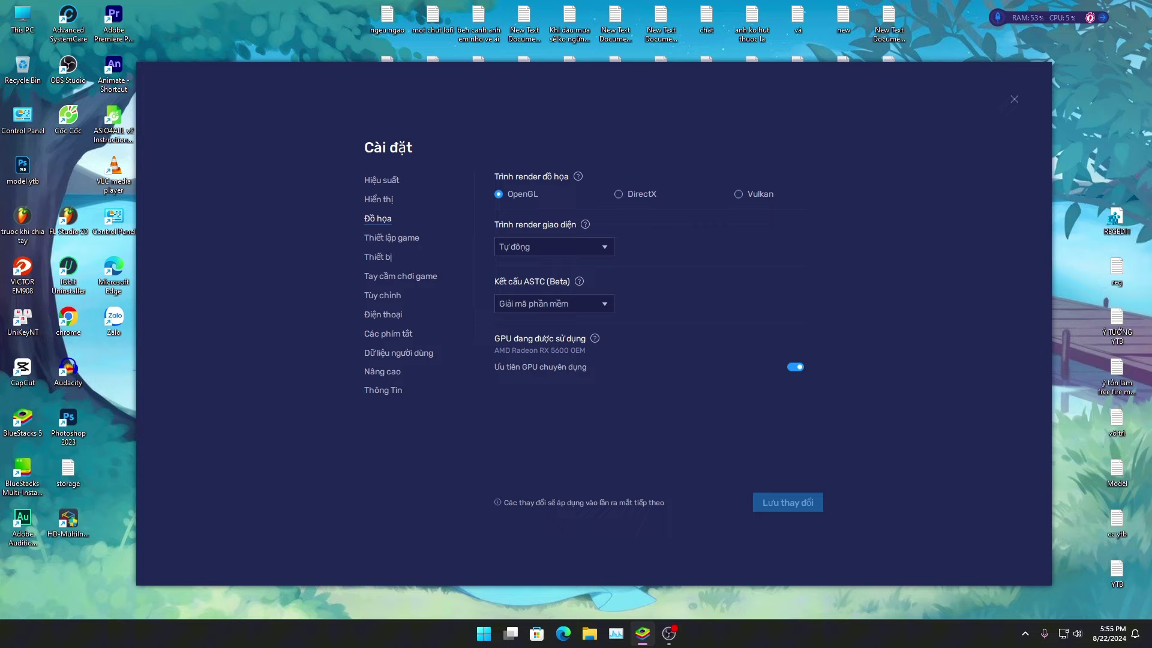
Examine the emulator's device, gamepad, preference and phone settings, including the custom profile's model name
{"action": "left_click", "coordinate": [391, 238]}
{"action": "left_click", "coordinate": [378, 257]}
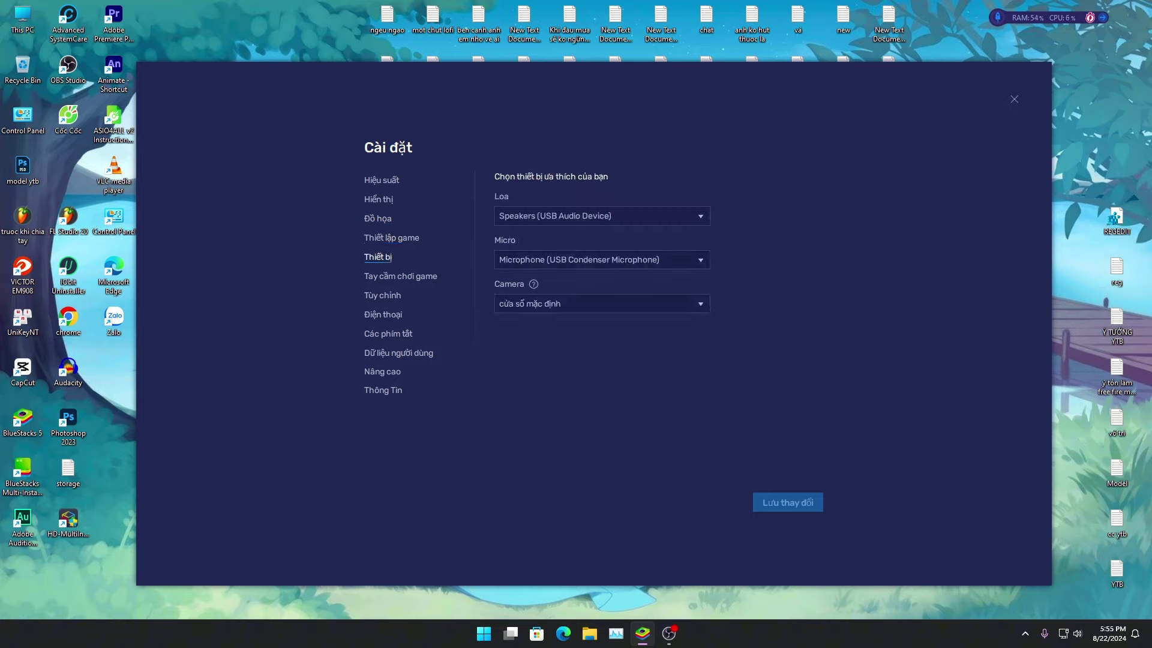
{"action": "left_click", "coordinate": [400, 276]}
{"action": "left_click", "coordinate": [382, 295]}
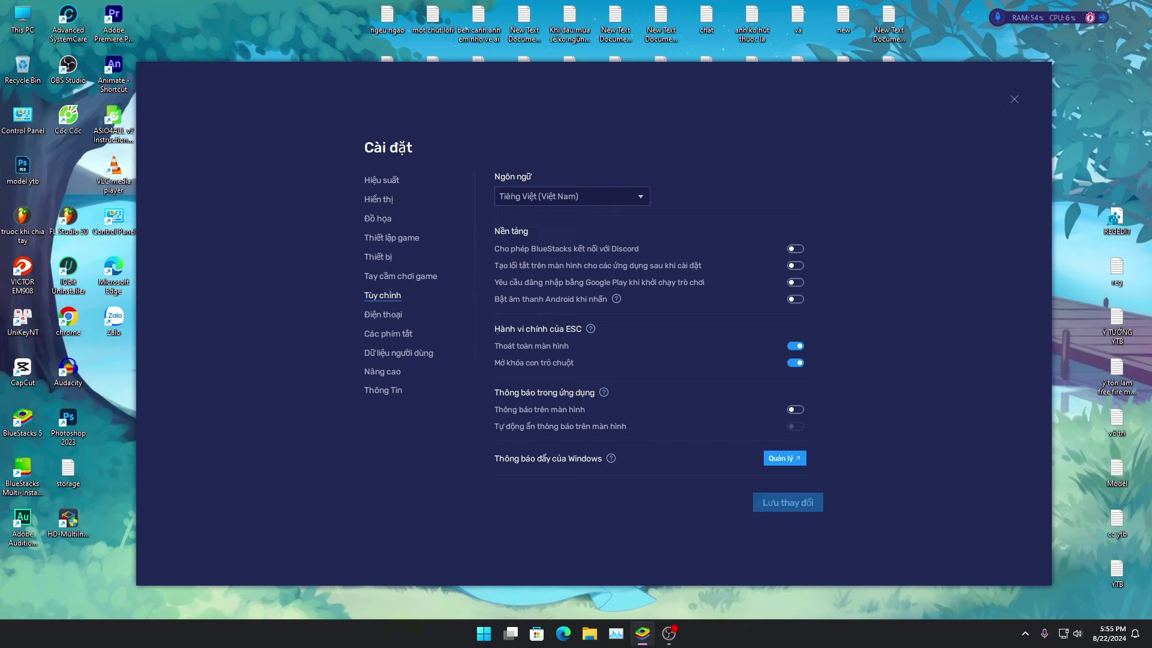
{"action": "left_click", "coordinate": [383, 315]}
{"action": "left_click", "coordinate": [751, 260]}
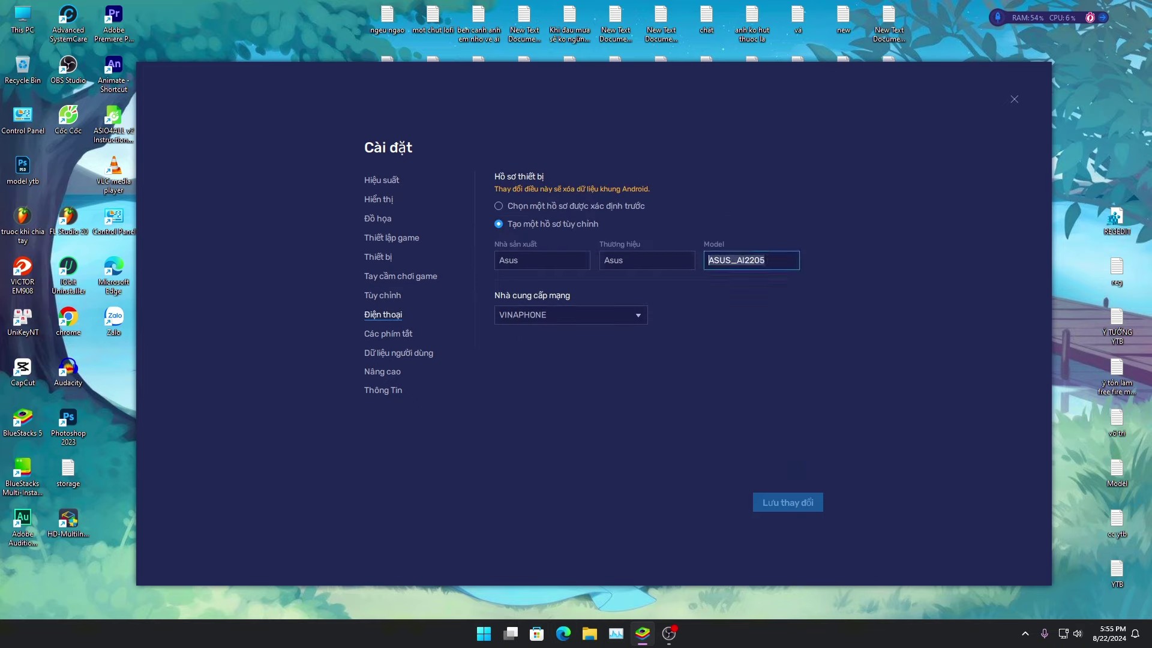
Try a predefined device profile with Samsung Galaxy S22 Ultra and look through the other available phone models
{"action": "left_click", "coordinate": [499, 206]}
{"action": "left_click", "coordinate": [570, 222]}
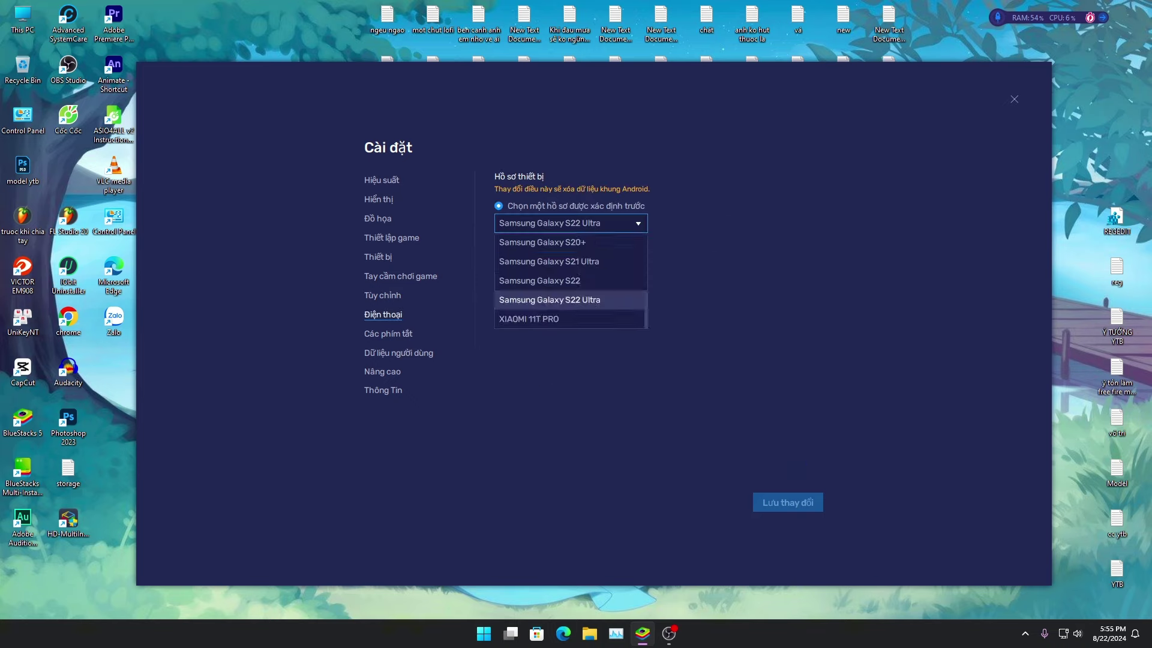
{"action": "left_click", "coordinate": [571, 301]}
{"action": "left_click", "coordinate": [570, 222]}
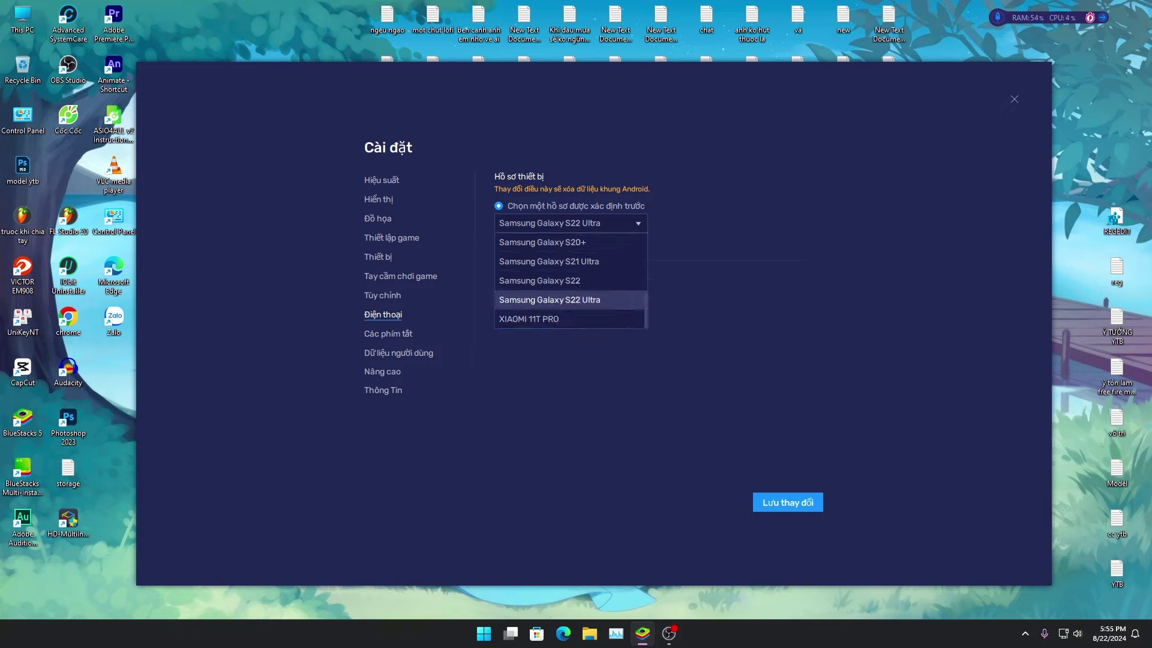
{"action": "scroll", "coordinate": [570, 276], "scroll_direction": "up", "scroll_amount": 4}
{"action": "scroll", "coordinate": [570, 276], "scroll_direction": "up", "scroll_amount": 1}
{"action": "key", "text": "Escape"}
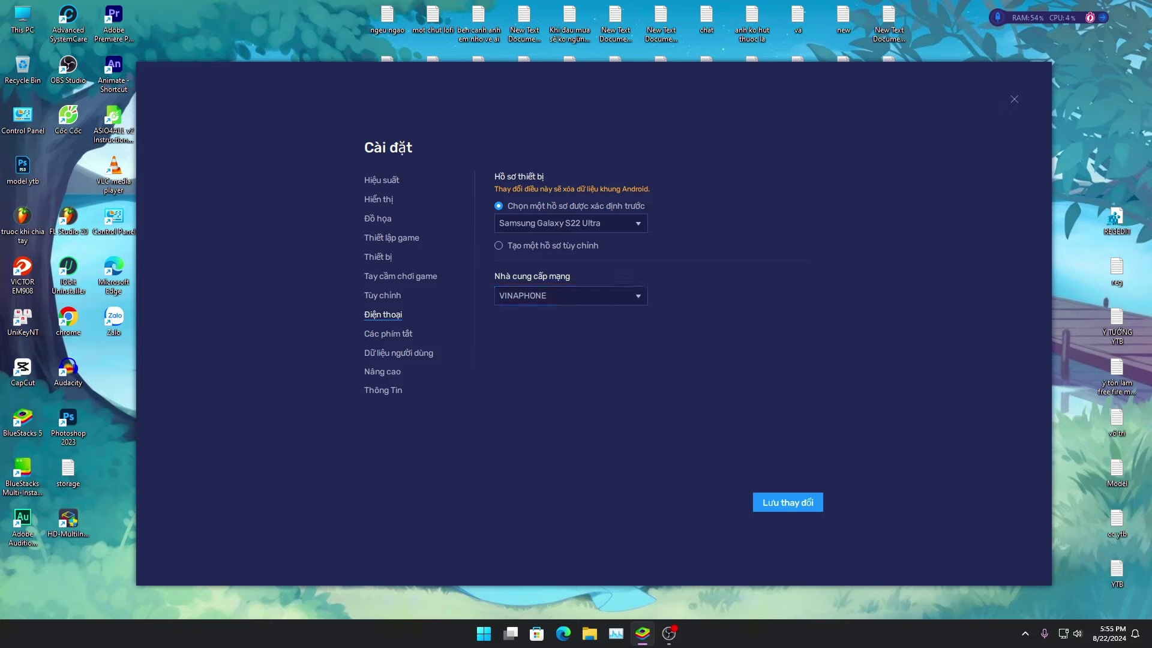
Return to the custom device profile and discard the pending changes to the phone settings
{"action": "left_click", "coordinate": [499, 245]}
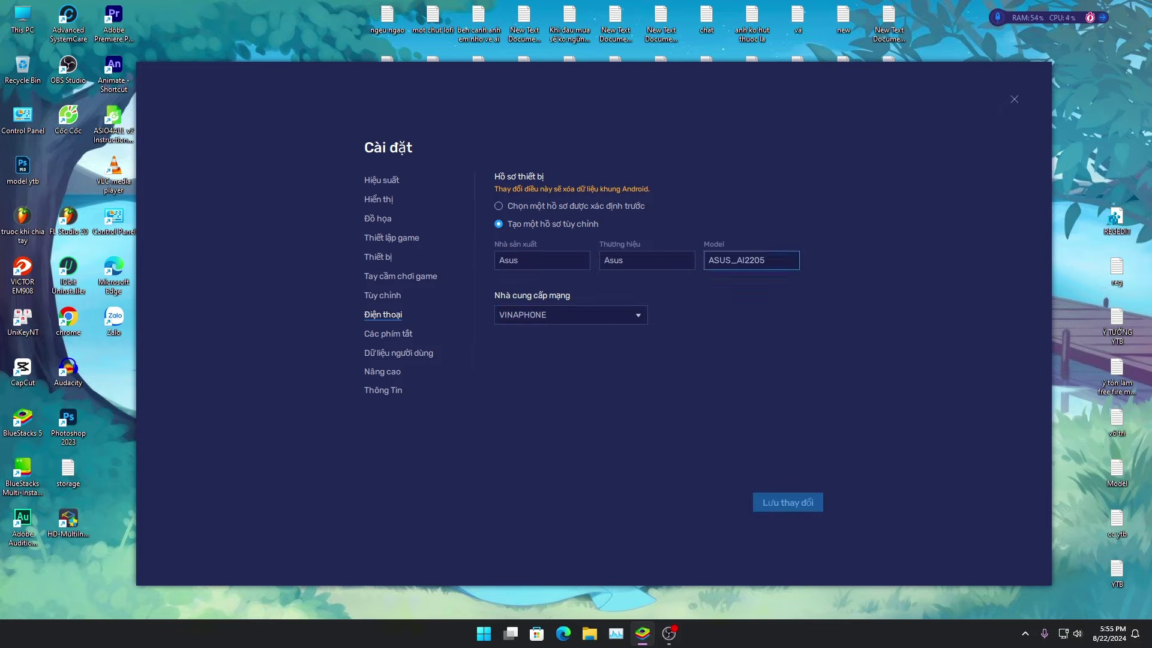
{"action": "key", "text": "ctrl+a"}
{"action": "key", "text": "Right"}
{"action": "key", "text": "ctrl+a"}
{"action": "left_click", "coordinate": [388, 334]}
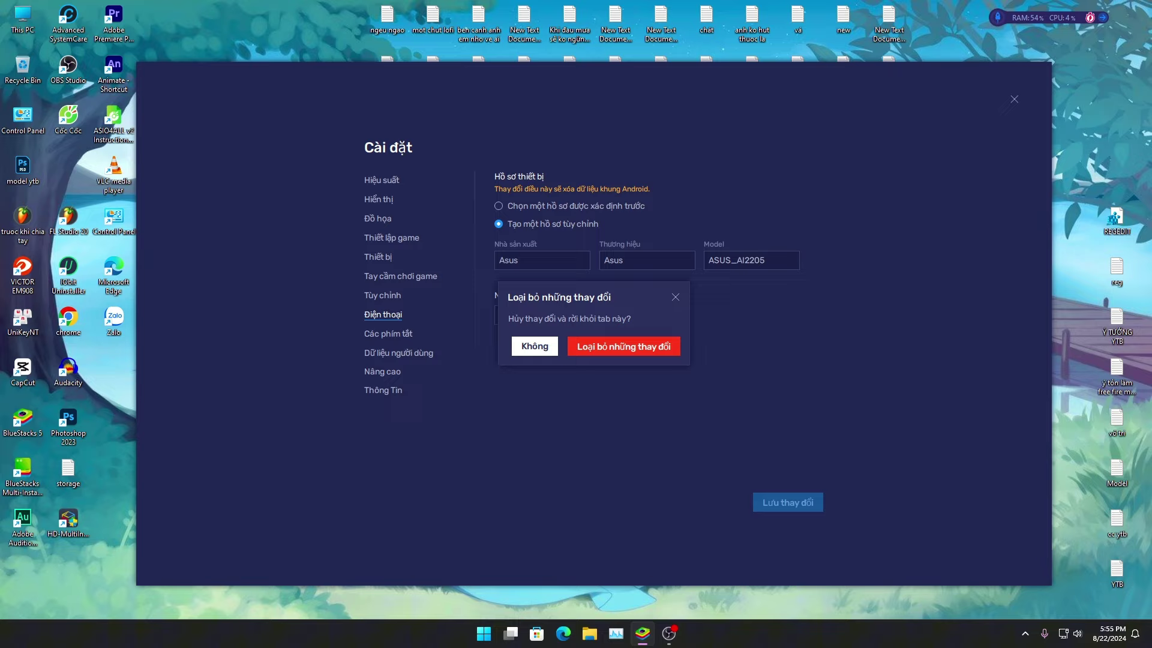
{"action": "left_click", "coordinate": [624, 346]}
Examine the user data, advanced, about and performance settings, and close the emulator settings
{"action": "left_click", "coordinate": [398, 353]}
{"action": "left_click", "coordinate": [383, 371]}
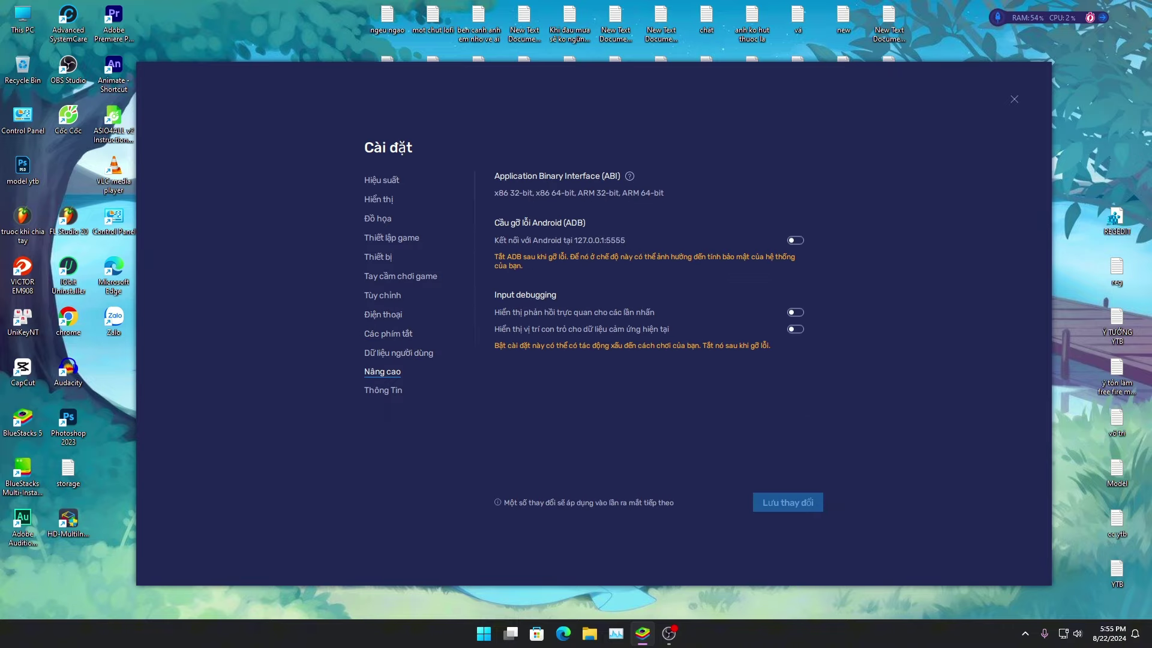
{"action": "left_click", "coordinate": [383, 390]}
{"action": "left_click", "coordinate": [382, 180]}
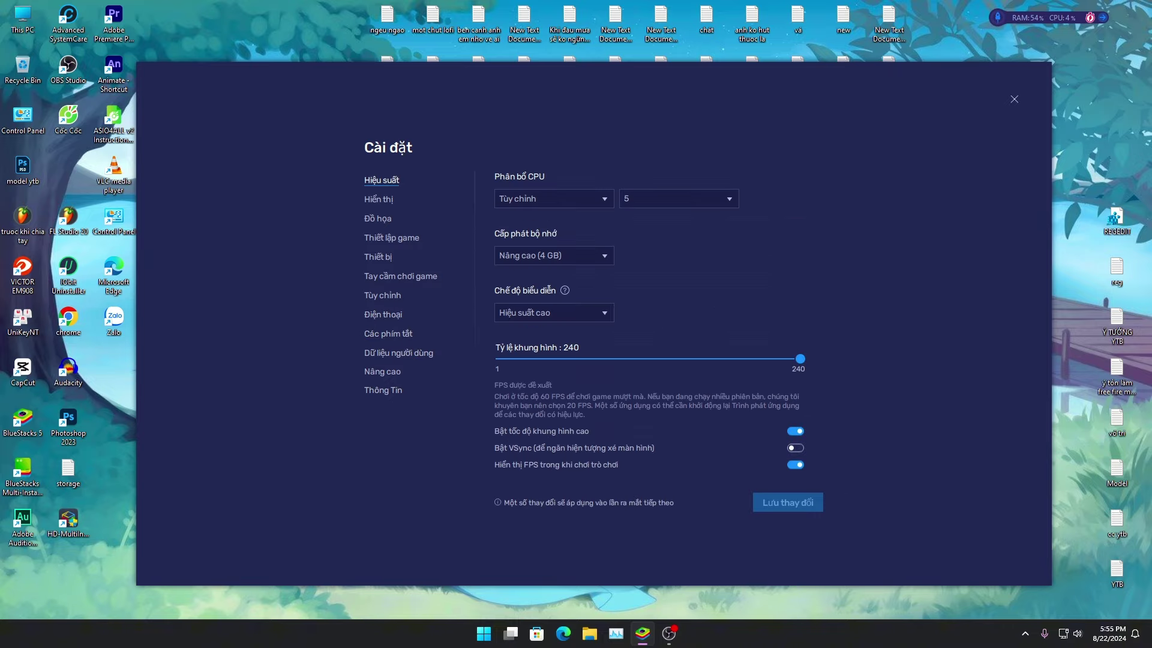
{"action": "key", "text": "Escape"}
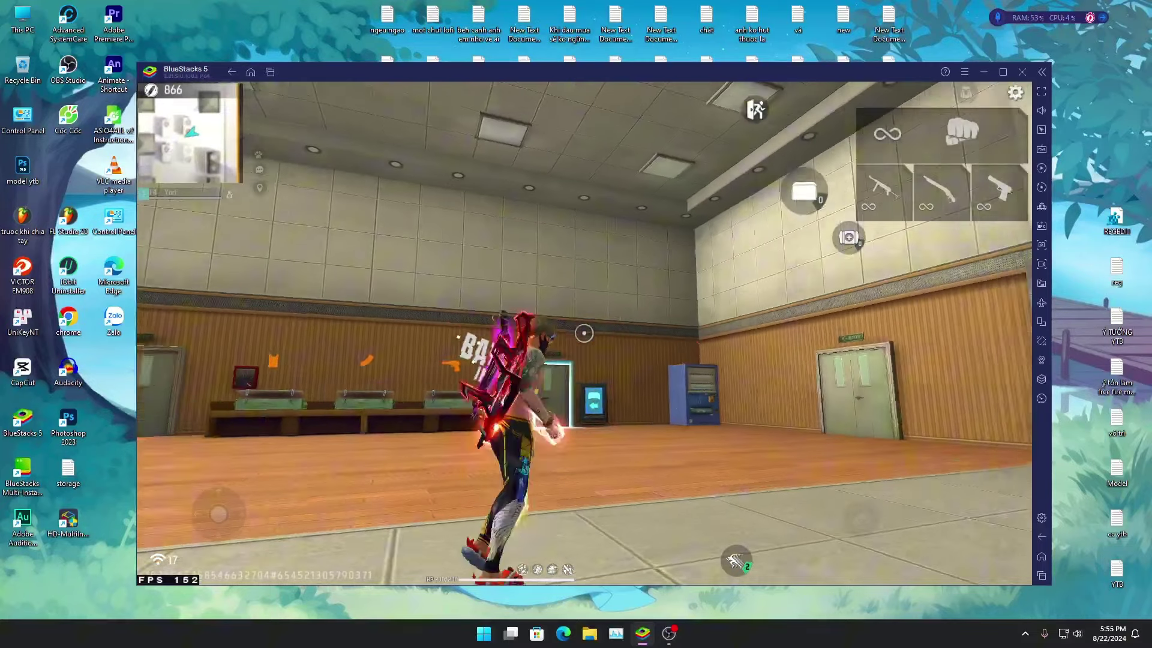
Open the game's own settings and examine the graphics and sensitivity options
{"action": "key", "text": "Escape"}
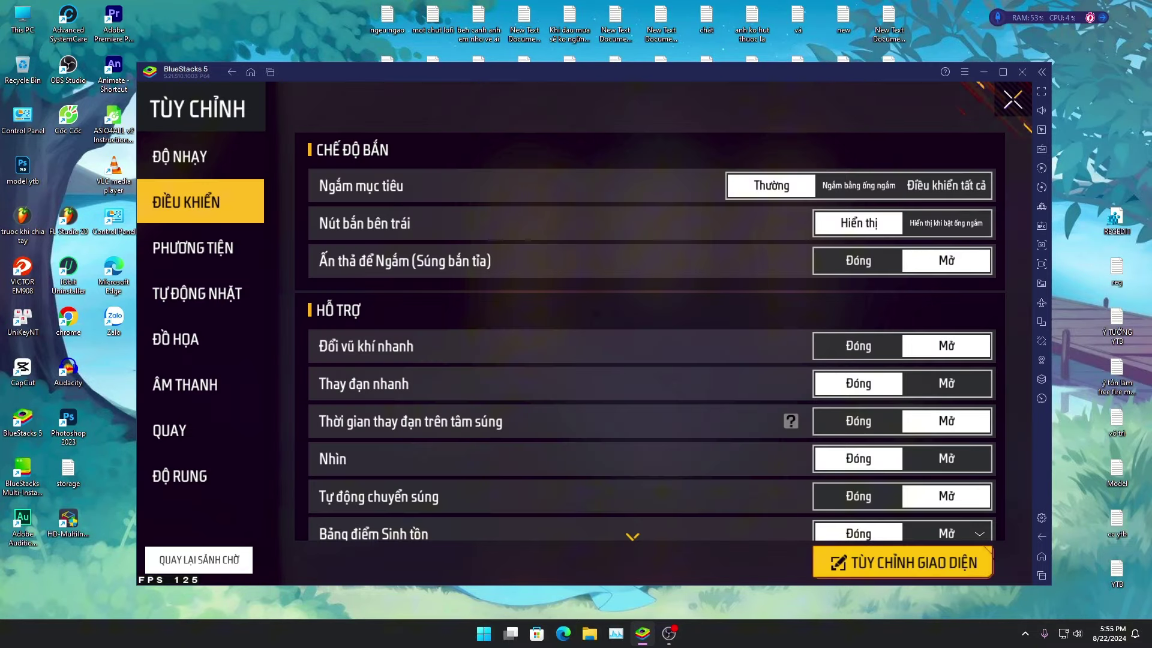
{"action": "left_click", "coordinate": [200, 338]}
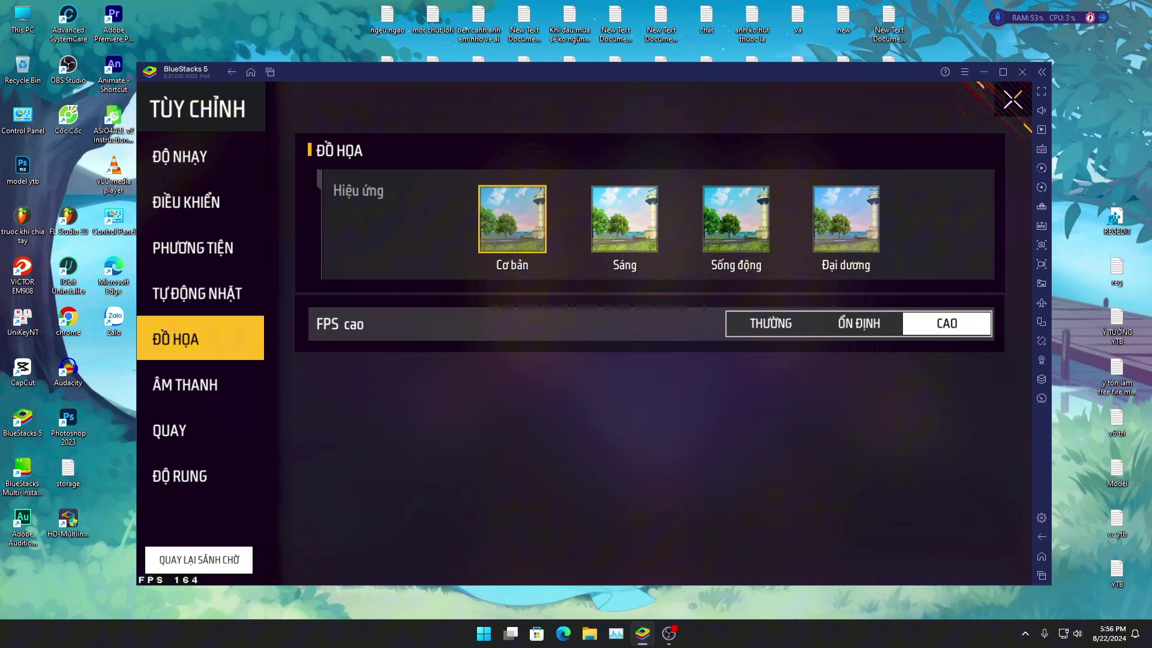
{"action": "left_click", "coordinate": [201, 155]}
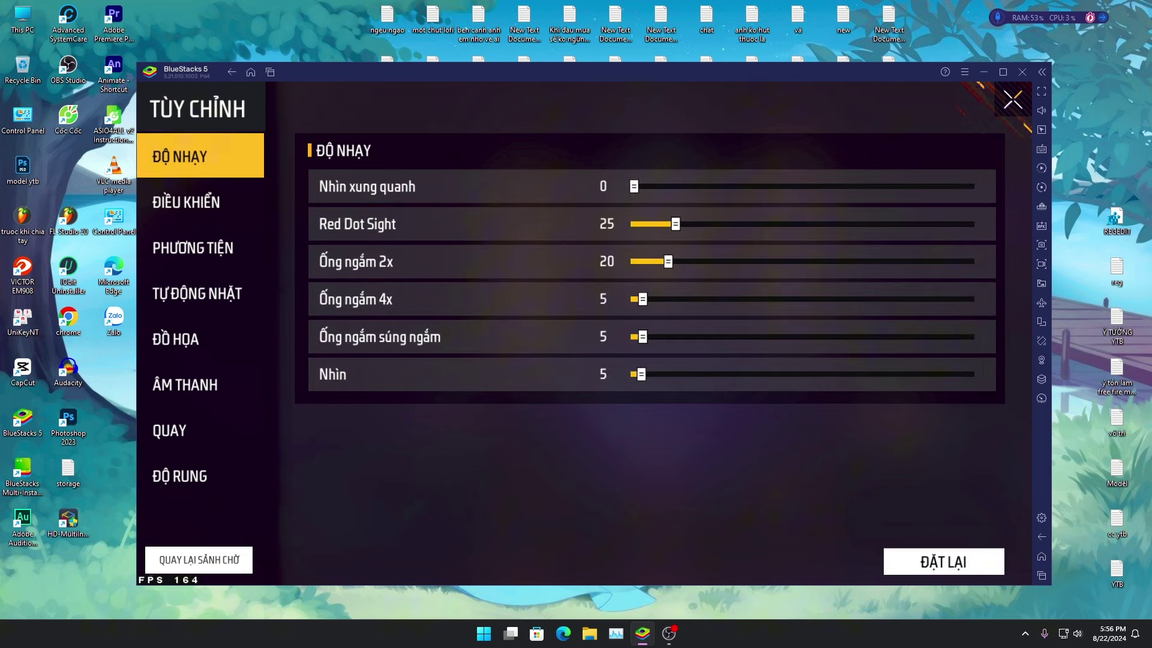
{"action": "mouse_move", "coordinate": [633, 186]}
{"action": "left_mouse_down"}
{"action": "mouse_move", "coordinate": [850, 186]}
{"action": "mouse_move", "coordinate": [634, 186]}
{"action": "left_mouse_up"}
Examine the game's sound, recording, graphics and vibration settings, and return to the training area
{"action": "left_click", "coordinate": [186, 385]}
{"action": "left_click", "coordinate": [170, 431]}
{"action": "left_click", "coordinate": [175, 339]}
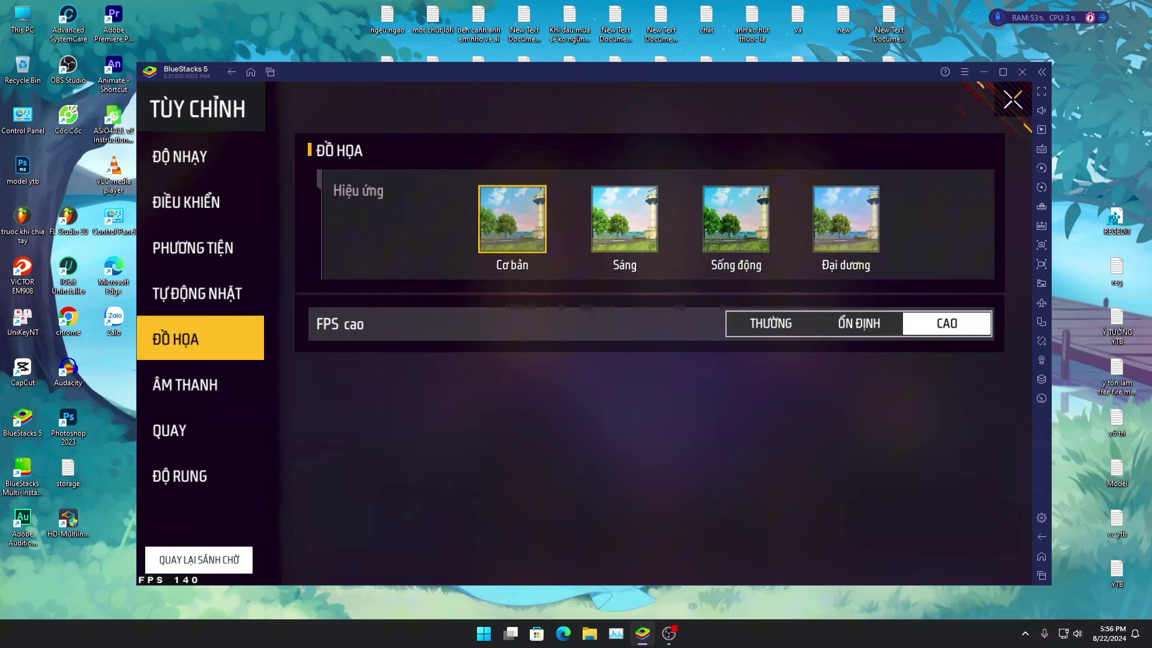
{"action": "left_click", "coordinate": [180, 476]}
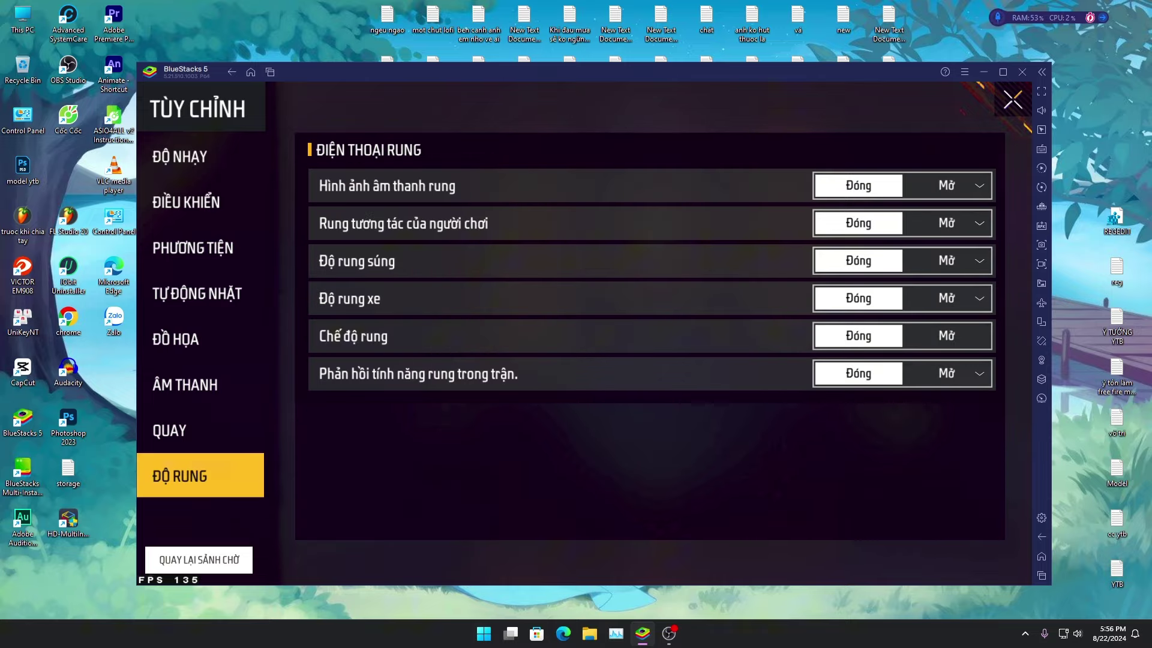
{"action": "key", "text": "Escape"}
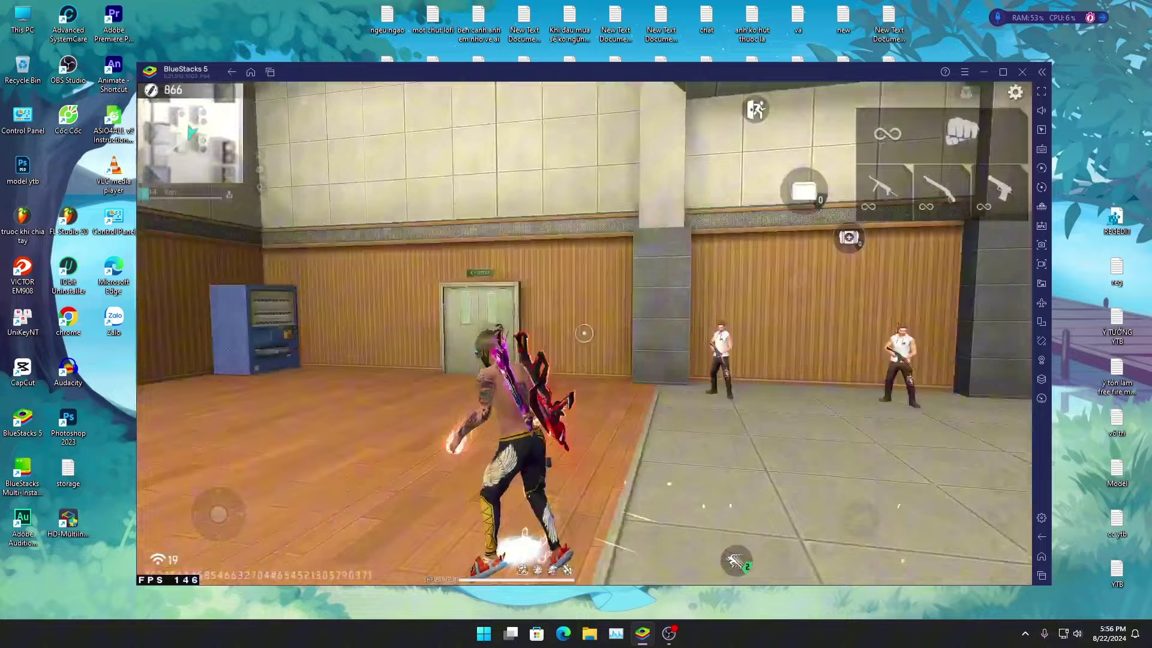
Equip the primary weapon, test-fire it at the training dummies and switch back to fists
{"action": "key", "text": "1"}
{"action": "left_click", "coordinate": [584, 333]}
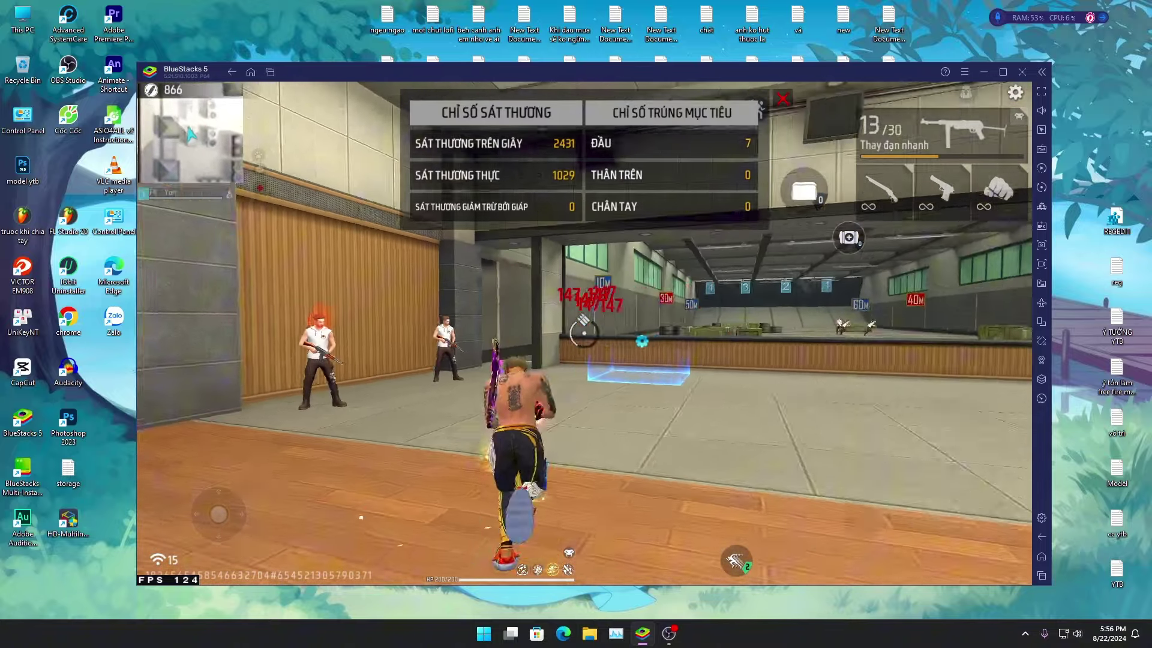
{"action": "key", "text": "4"}
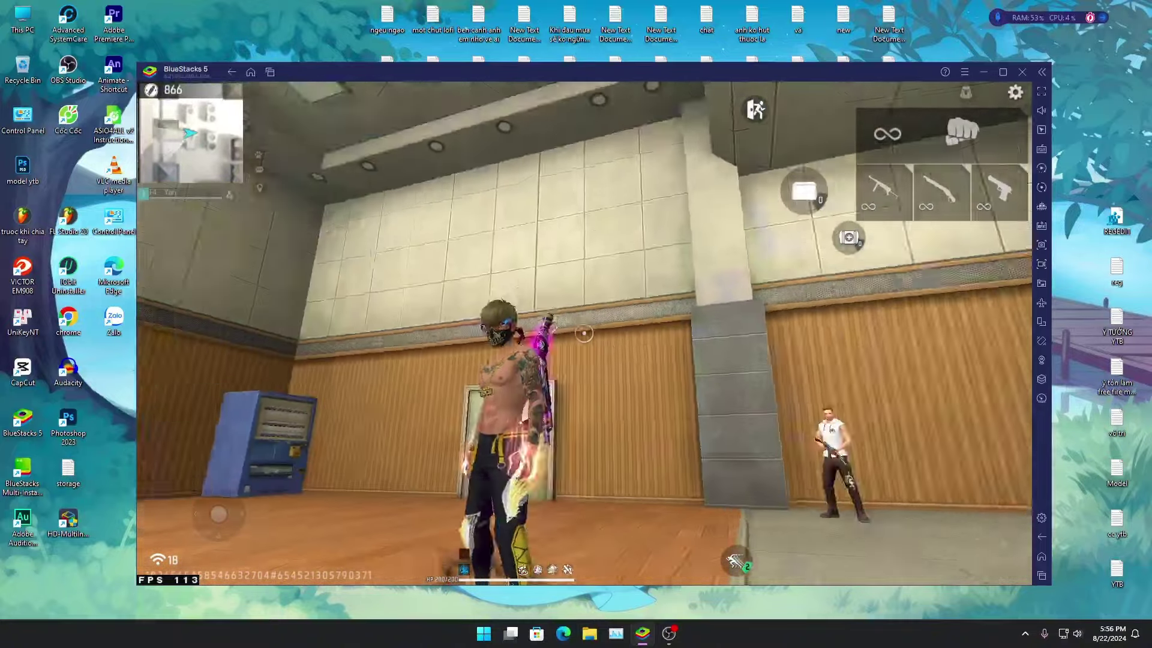
Open the advanced game controls editor and check the available control schemes, keeping DAODU 99% Headshot
{"action": "key", "text": "ctrl+shift+a"}
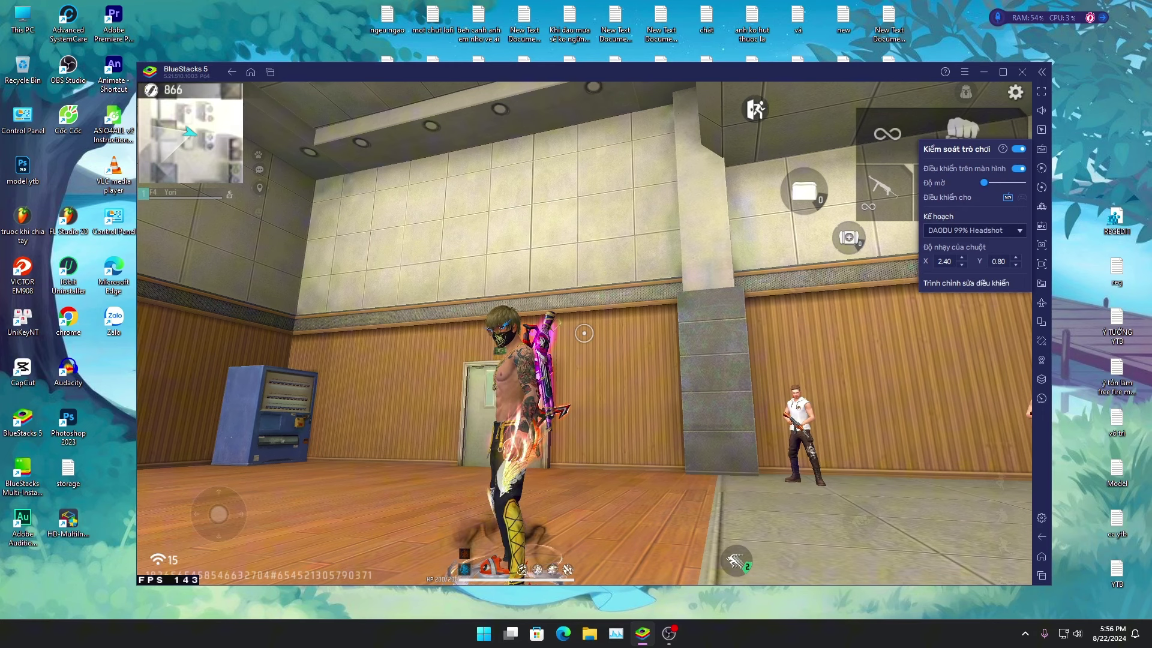
{"action": "key", "text": "ctrl+shift+a"}
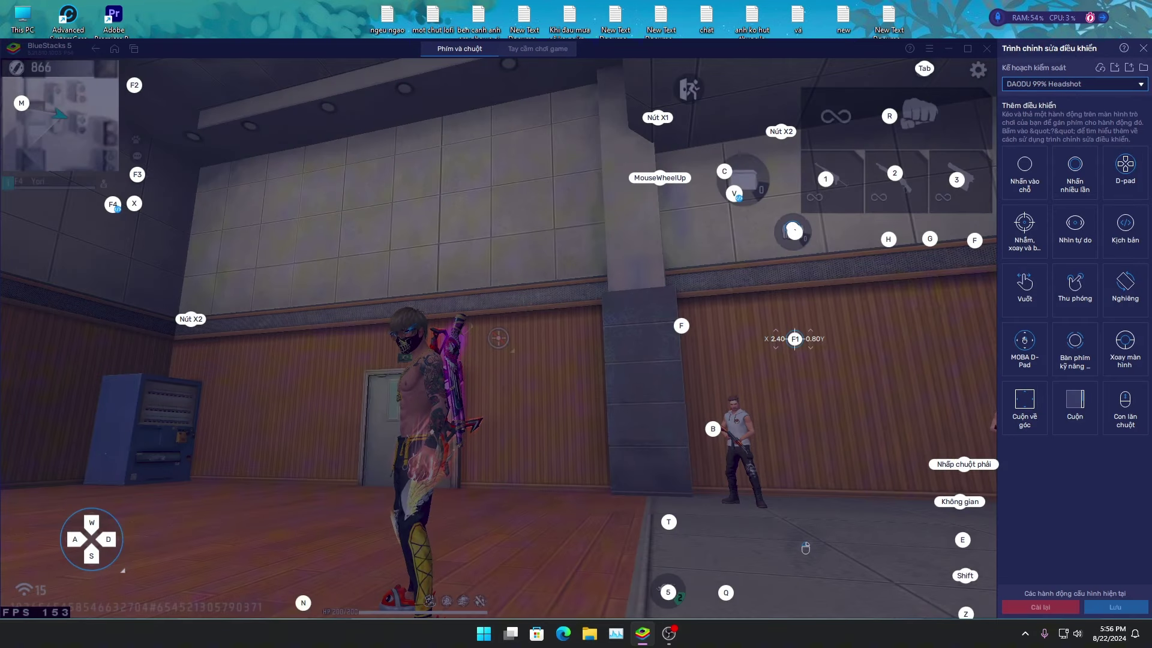
{"action": "left_click", "coordinate": [1074, 84]}
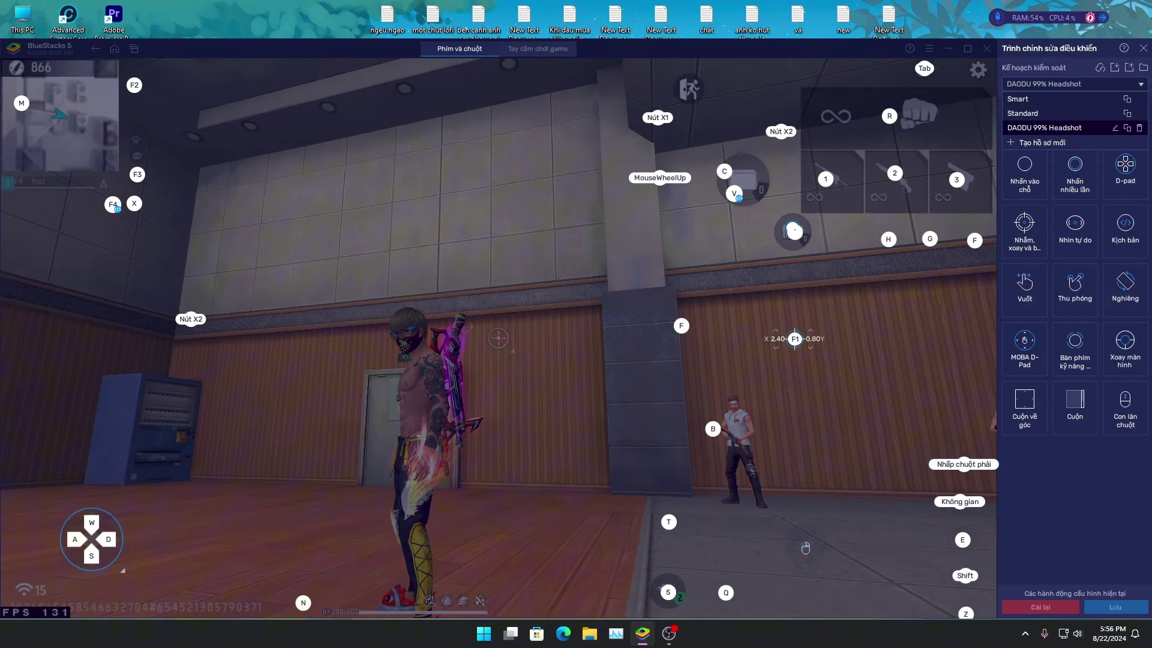
{"action": "key", "text": "Escape"}
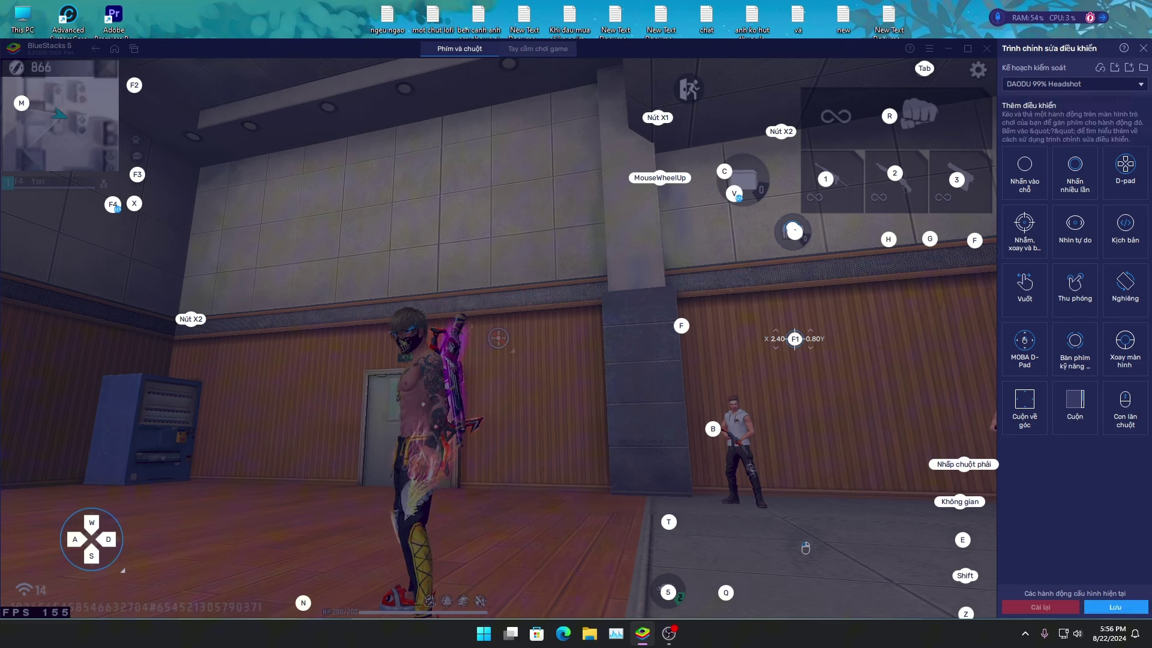
Examine the X and Y mouse sensitivity in the aim, pan and shoot settings, and close the controls editor without saving
{"action": "left_click", "coordinate": [787, 349]}
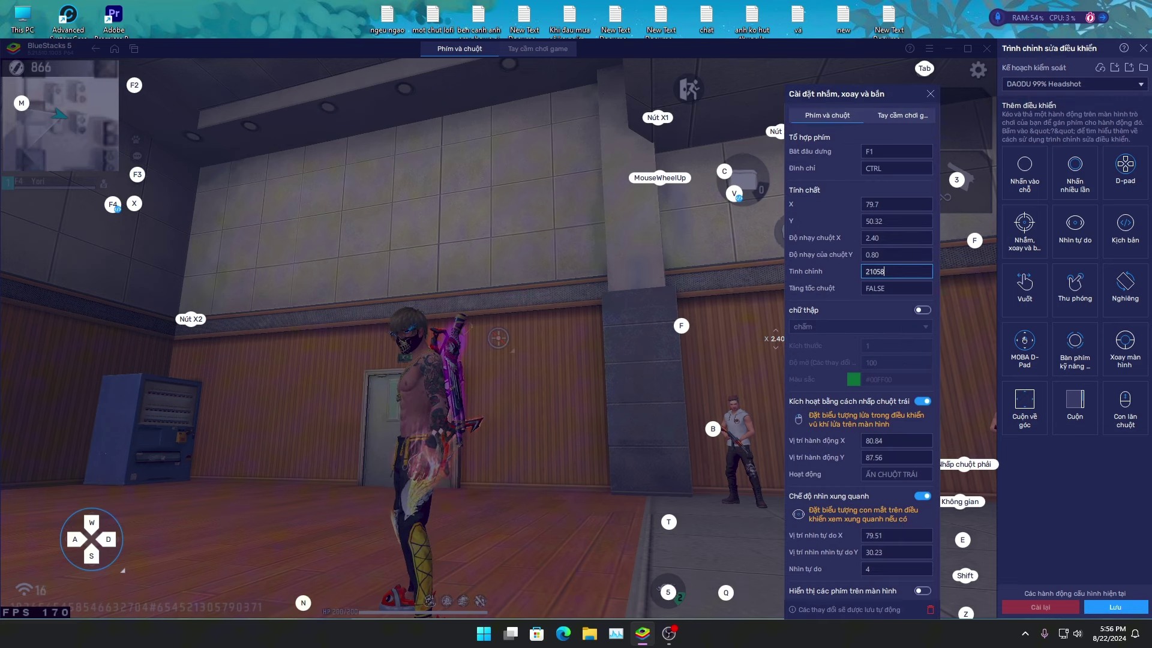
{"action": "left_click", "coordinate": [897, 254]}
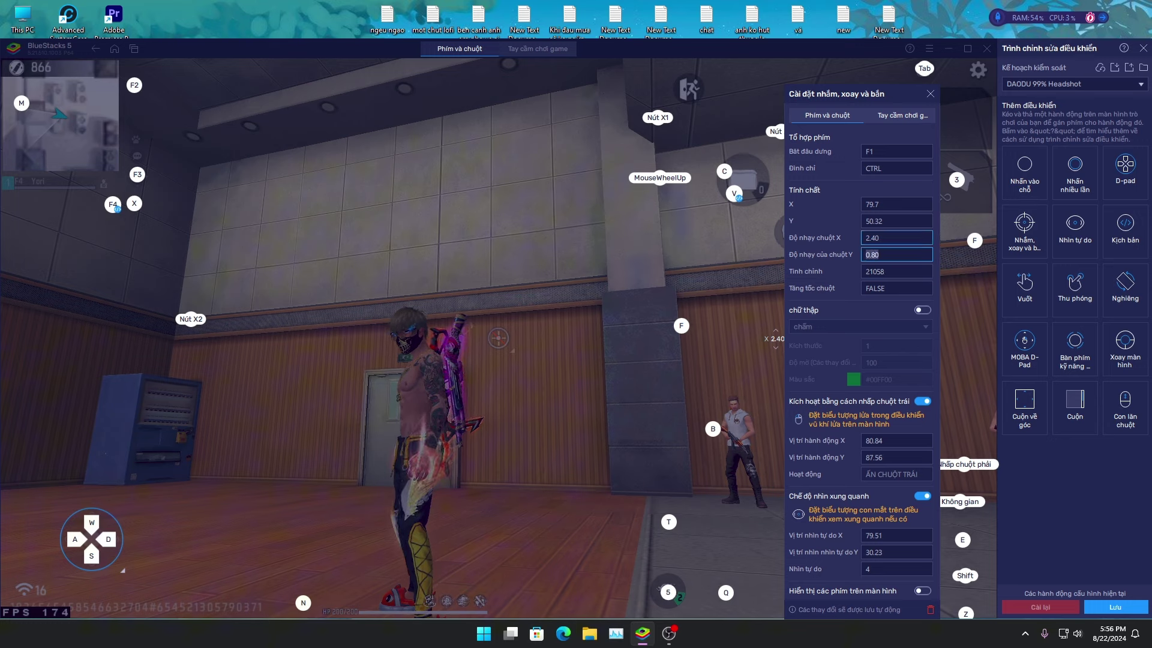
{"action": "left_click", "coordinate": [897, 237]}
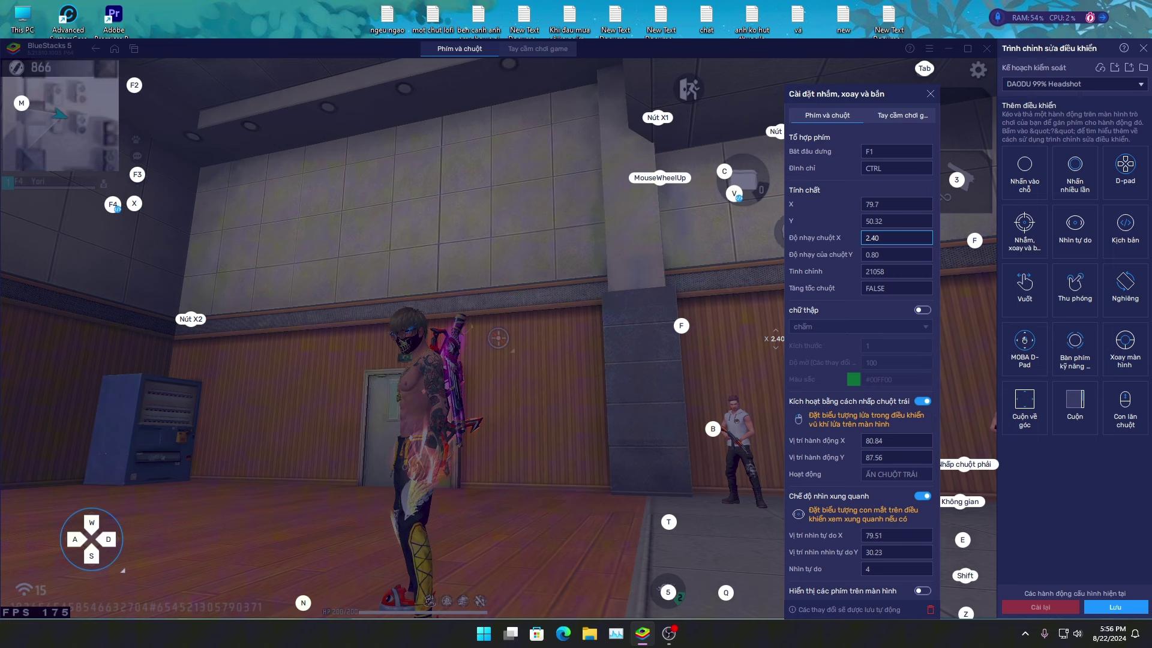
{"action": "left_click", "coordinate": [897, 254]}
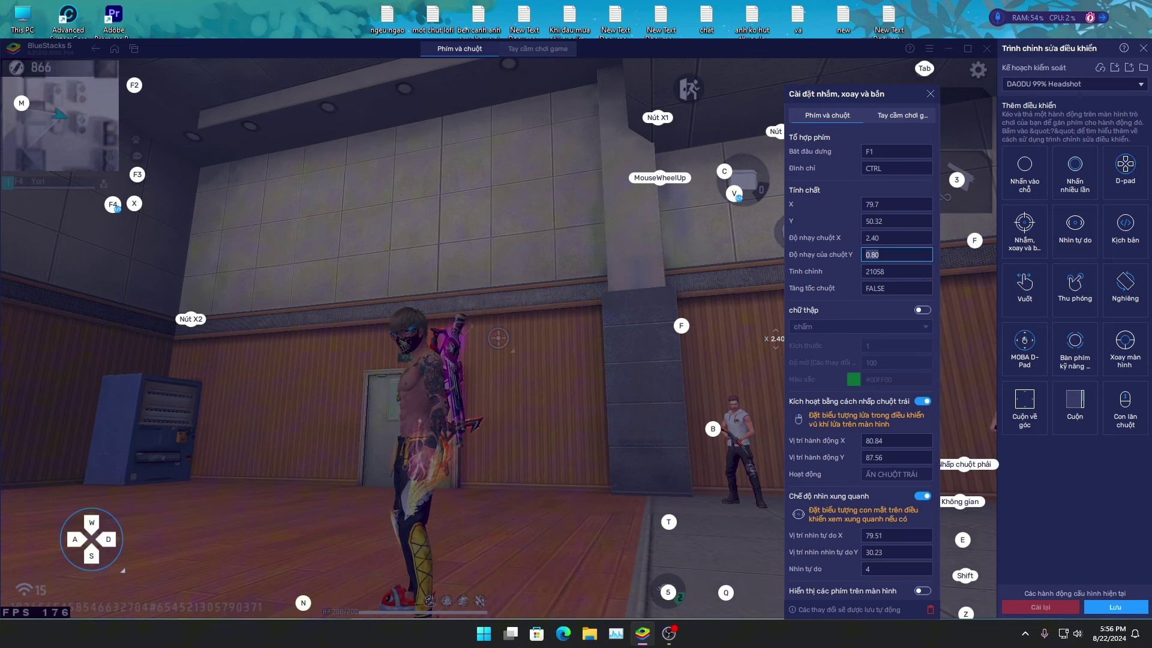
{"action": "left_click", "coordinate": [930, 94]}
{"action": "left_click", "coordinate": [1143, 48]}
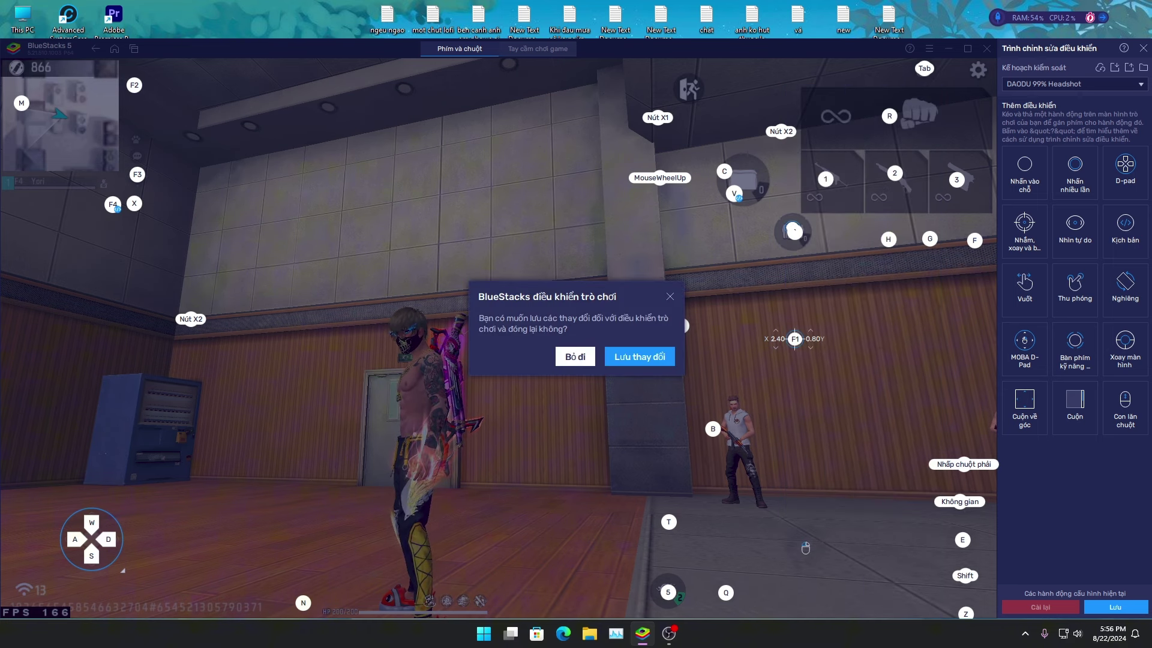
{"action": "left_click", "coordinate": [585, 358]}
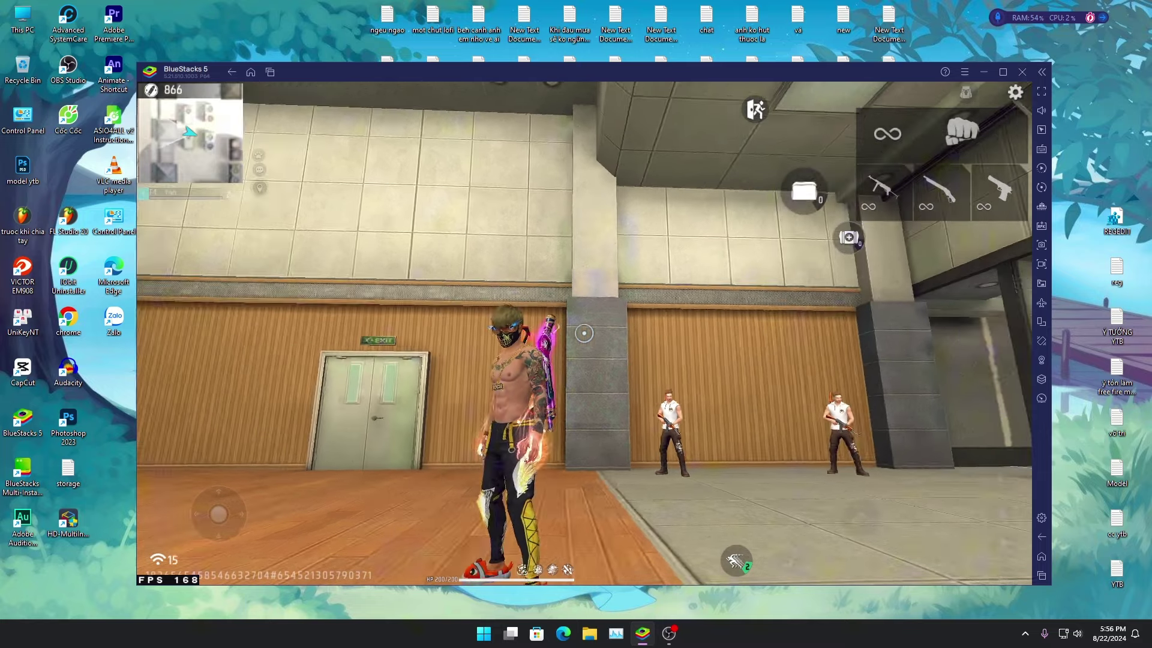
Test weapon slots 1 and 3 while moving the character backward in the training area
{"action": "key", "text": "1"}
{"action": "key", "text": "s"}
{"action": "key", "text": "3"}
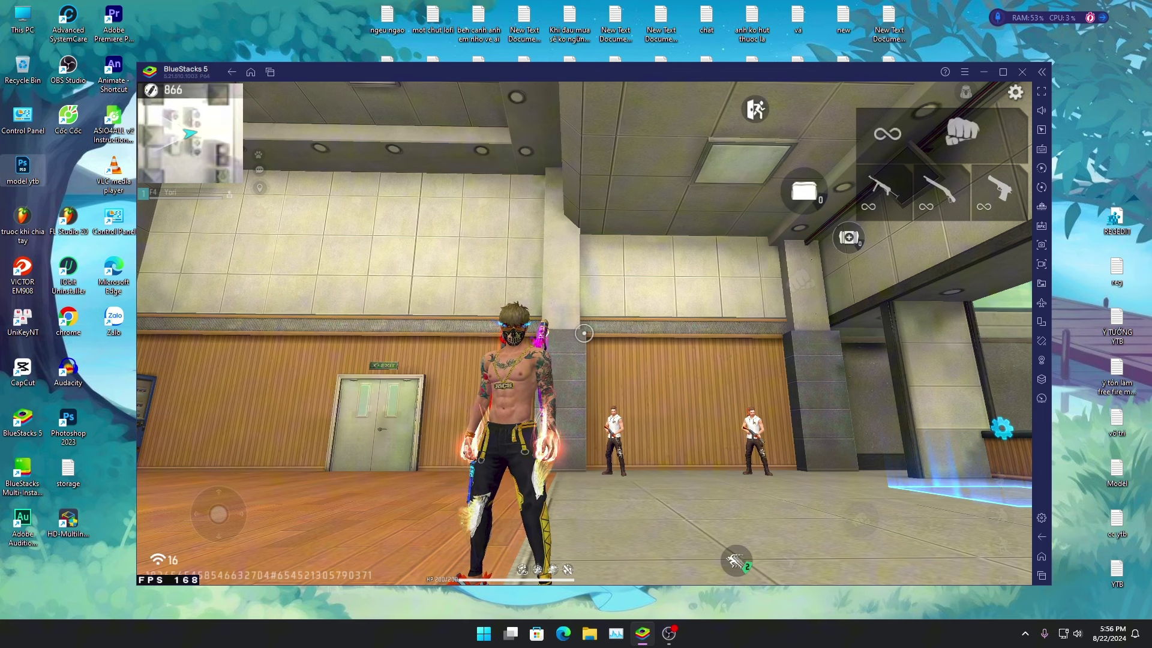
Open the Mouse Keys setup from Control Panel's Ease of Access Center and try a higher pointer top speed
{"action": "double_click", "coordinate": [23, 117]}
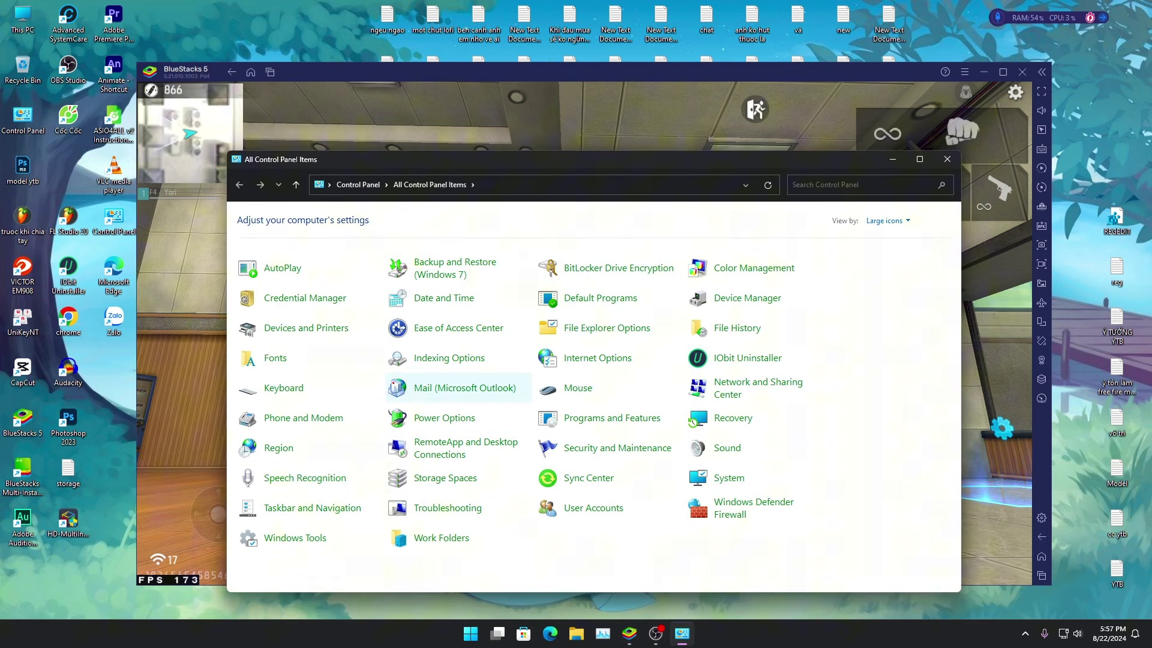
{"action": "left_click", "coordinate": [458, 327]}
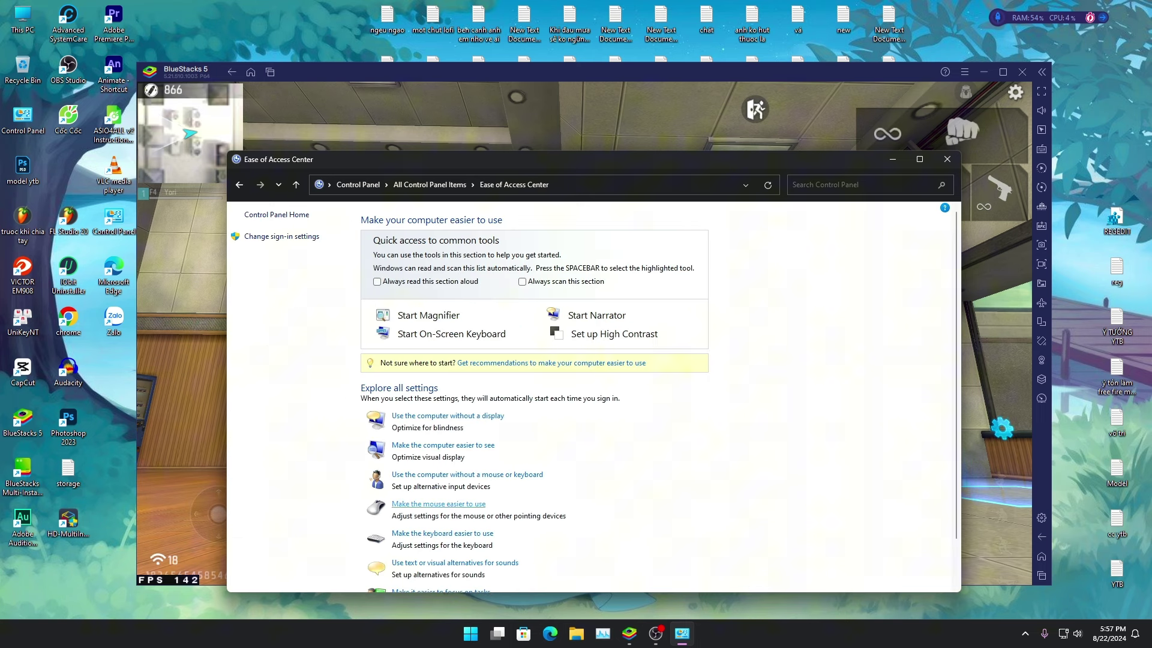
{"action": "left_click", "coordinate": [439, 504]}
{"action": "left_click", "coordinate": [474, 426]}
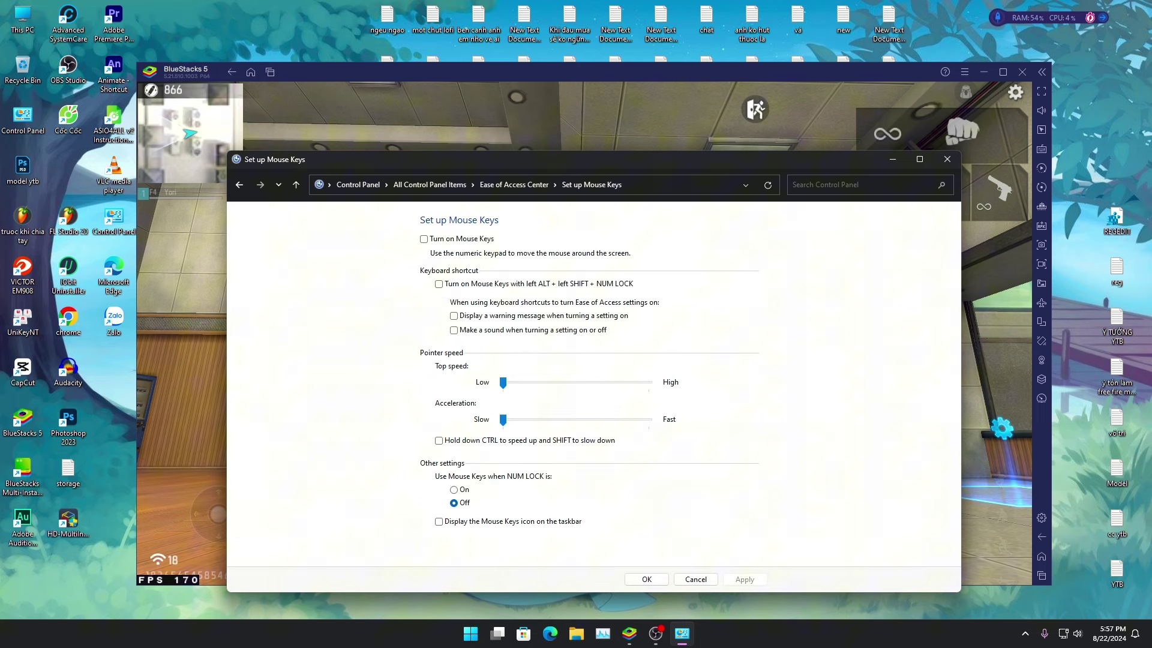
{"action": "left_click_drag", "start_coordinate": [503, 382], "coordinate": [527, 382]}
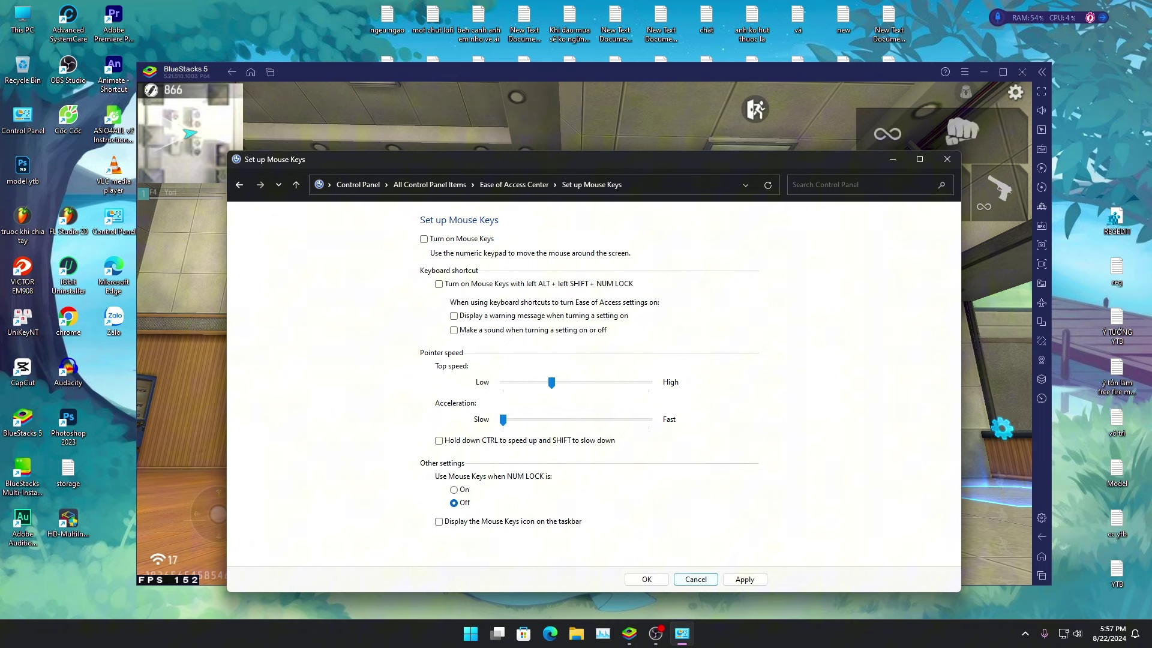
{"action": "left_click", "coordinate": [696, 579]}
Check the High performance power plan's display and sleep timeouts in Power Options, keeping both at Never
{"action": "left_click", "coordinate": [359, 184]}
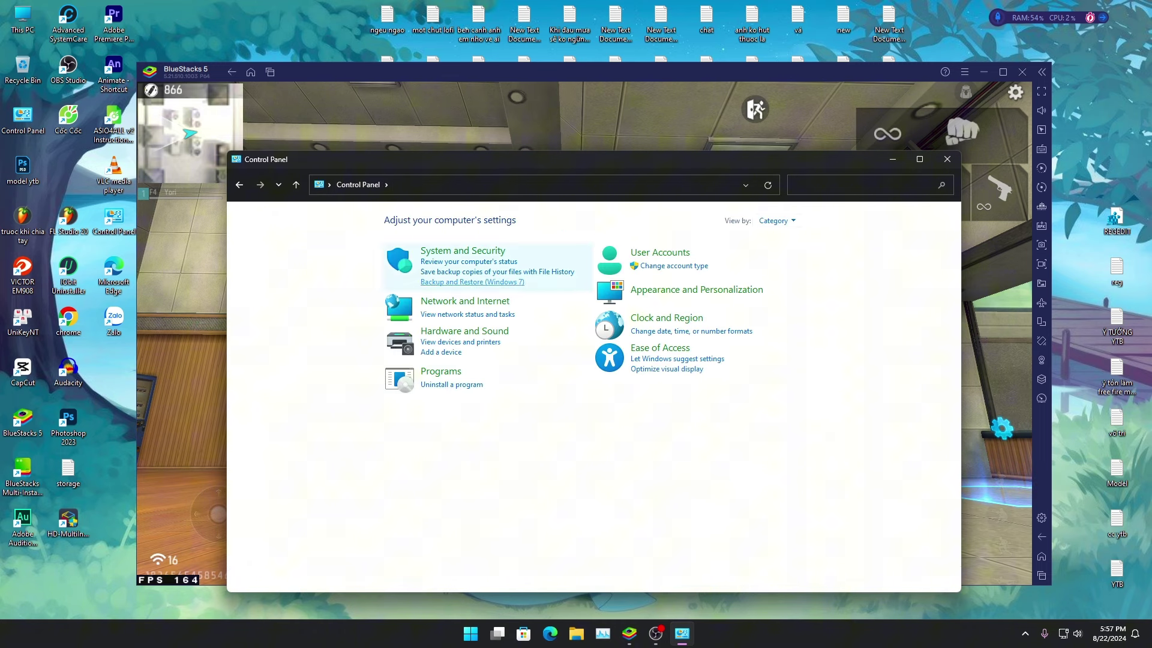
{"action": "left_click", "coordinate": [386, 184]}
{"action": "left_click", "coordinate": [414, 200]}
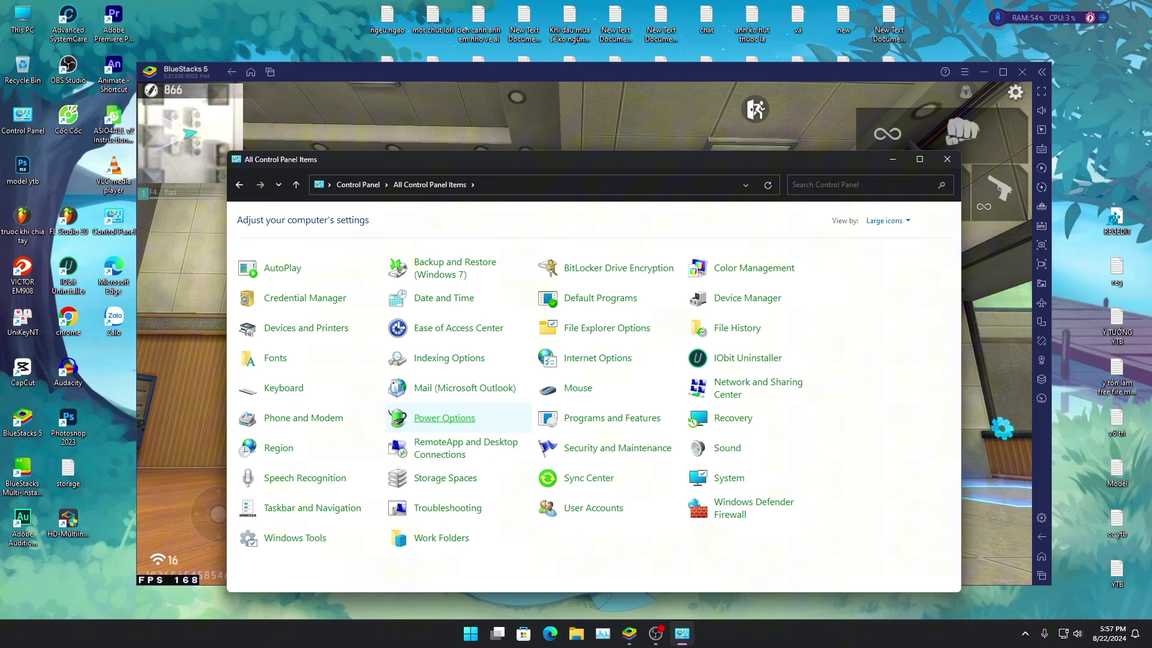
{"action": "left_click", "coordinate": [444, 417]}
{"action": "left_click", "coordinate": [662, 307]}
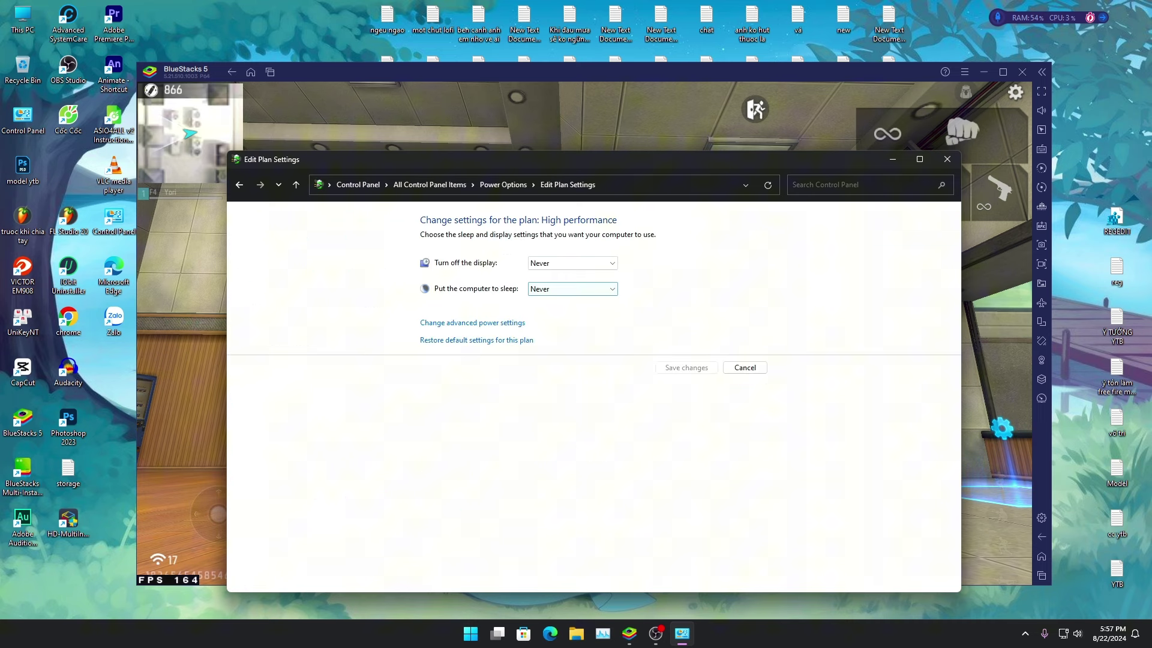
{"action": "left_click", "coordinate": [572, 289]}
{"action": "left_click", "coordinate": [572, 436]}
{"action": "left_click", "coordinate": [573, 263]}
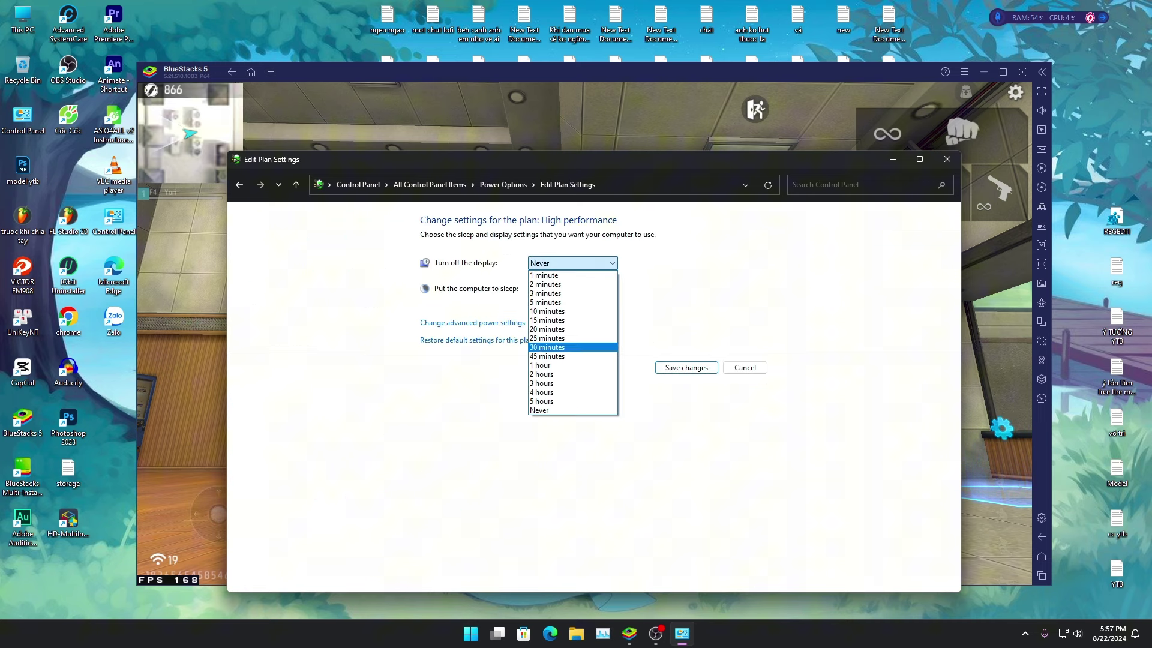
{"action": "left_click", "coordinate": [572, 412]}
{"action": "left_click", "coordinate": [745, 367]}
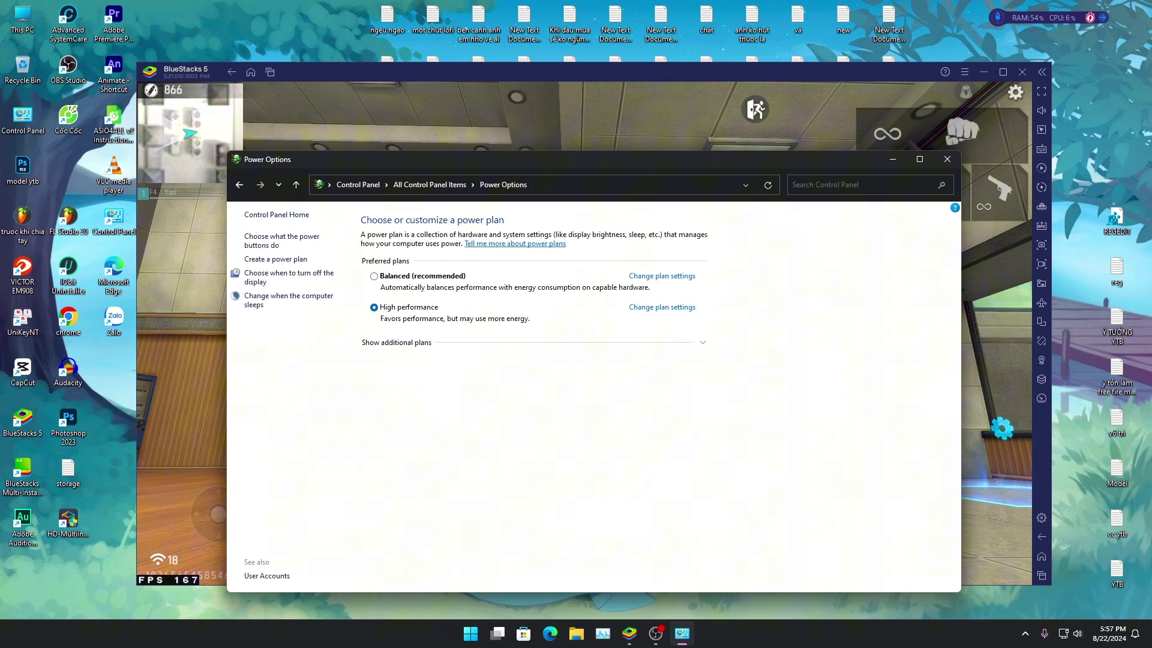
Open the Windows Features list from Control Panel's Programs category and look through the available features
{"action": "left_click", "coordinate": [358, 184]}
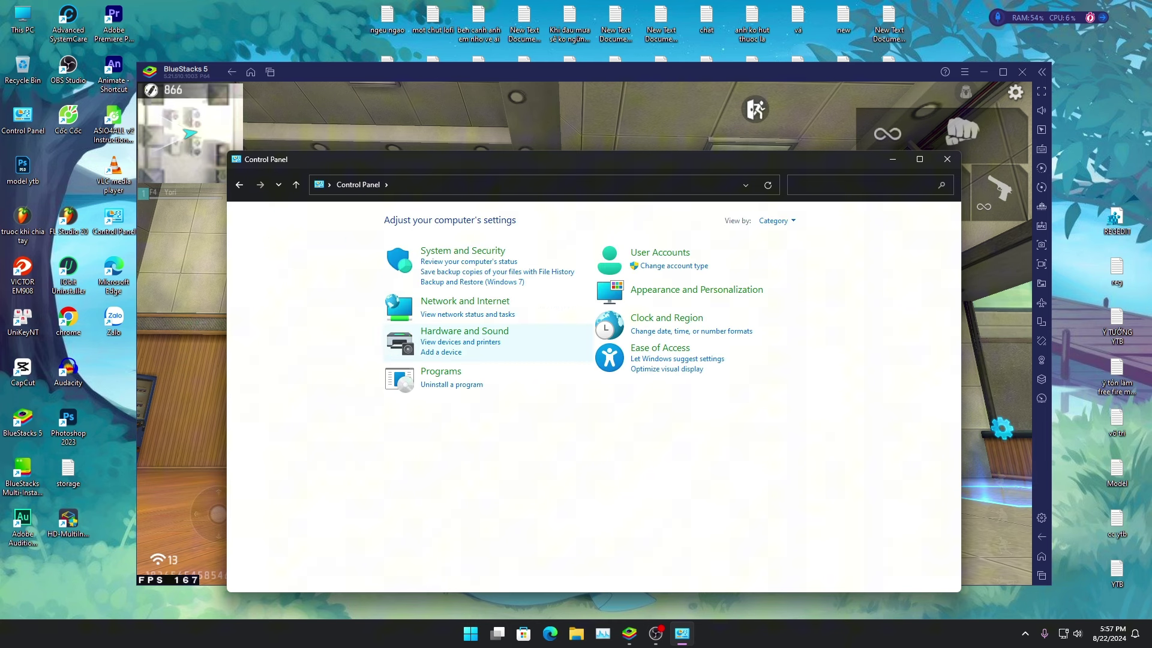
{"action": "left_click", "coordinate": [386, 184]}
{"action": "left_click", "coordinate": [414, 203]}
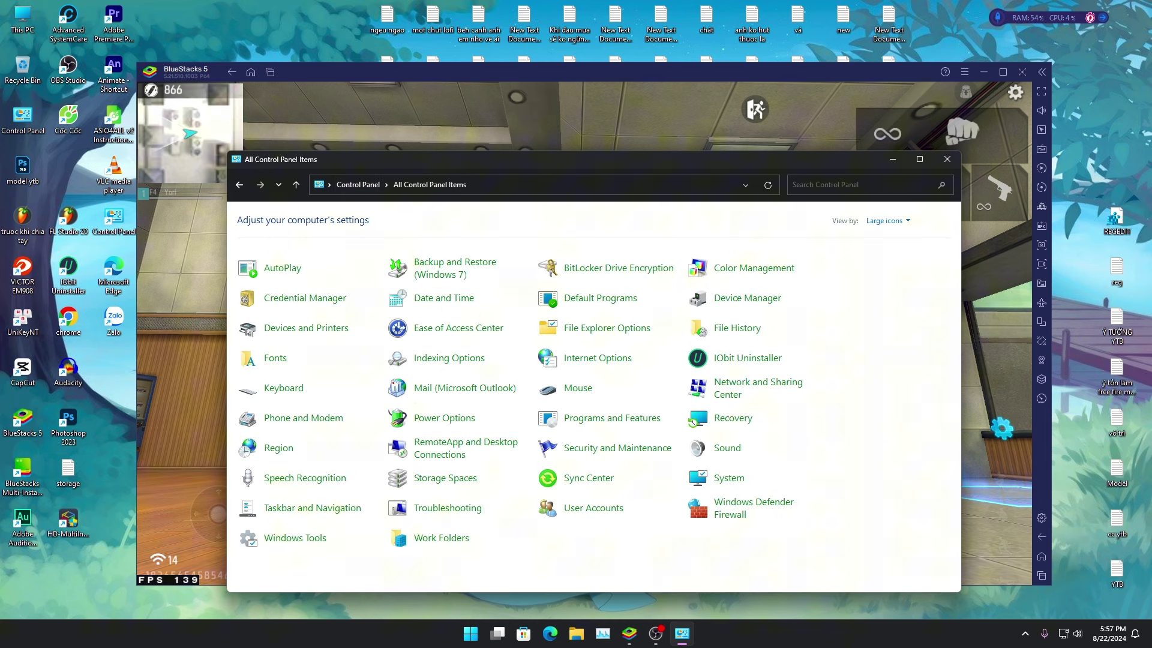
{"action": "left_click", "coordinate": [359, 184]}
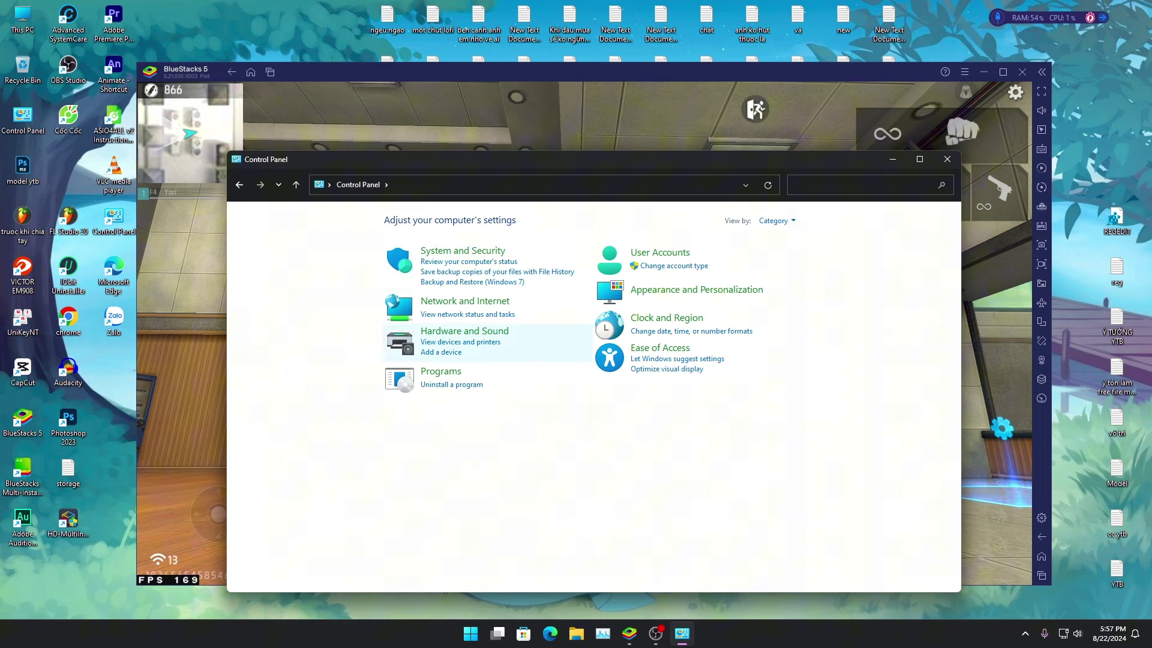
{"action": "left_click", "coordinate": [437, 371]}
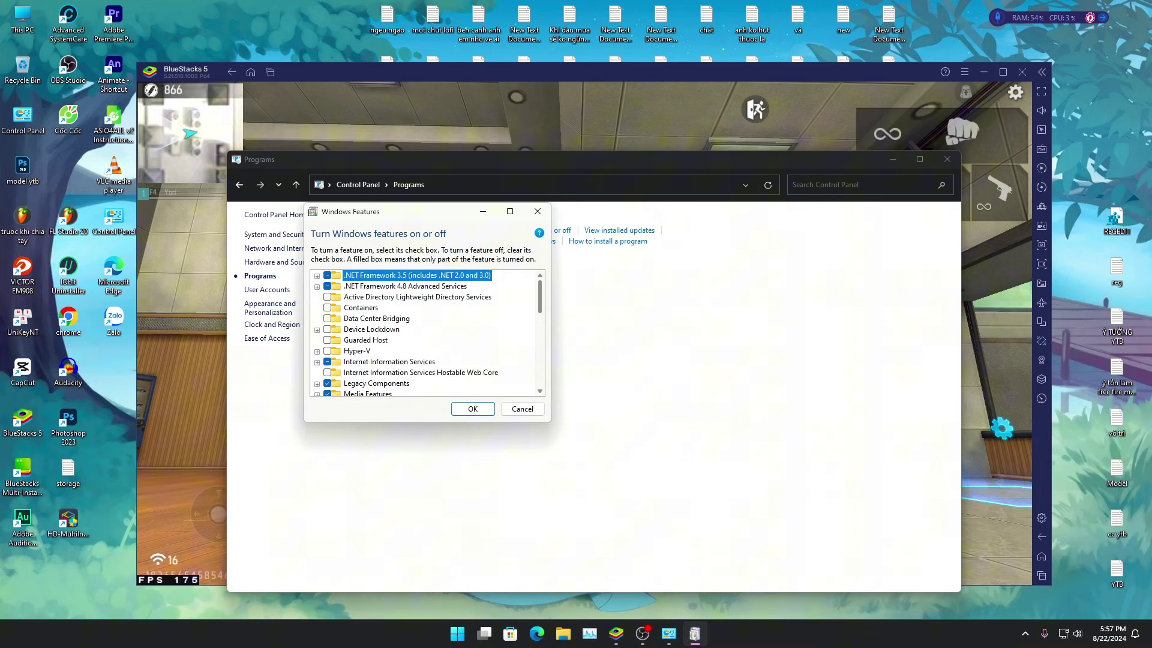
{"action": "scroll", "coordinate": [425, 333], "scroll_direction": "down", "scroll_amount": 10}
{"action": "scroll", "coordinate": [354, 354], "scroll_direction": "up", "scroll_amount": 10}
{"action": "scroll", "coordinate": [396, 360], "scroll_direction": "down", "scroll_amount": 10}
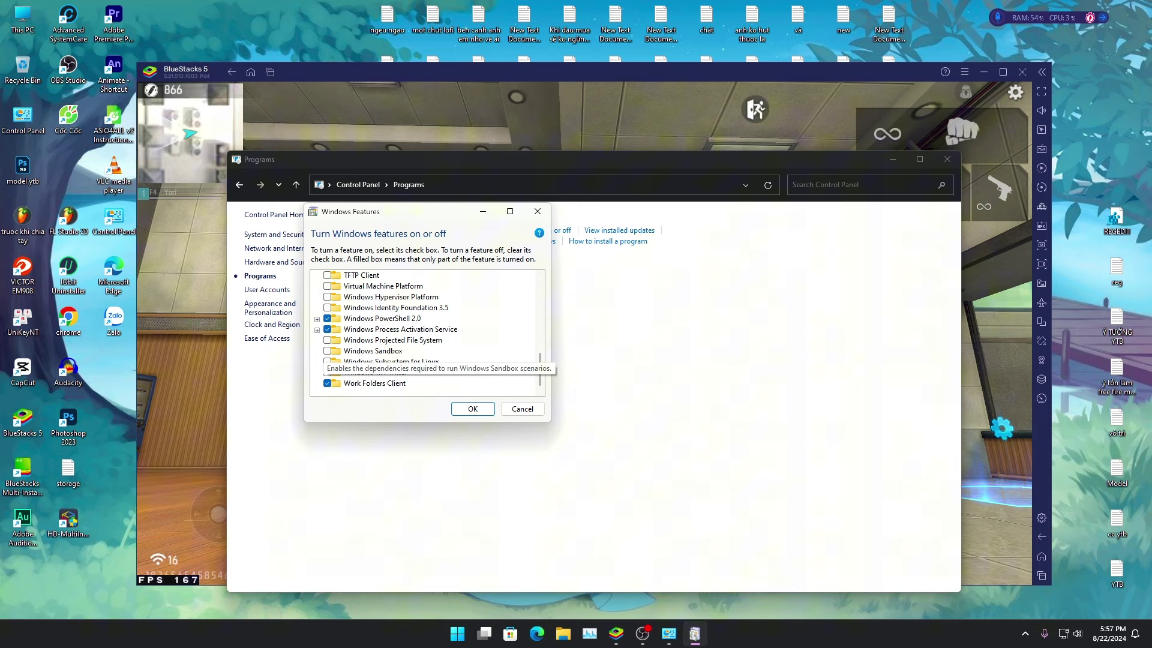
Try toggling Windows Sandbox, Windows Hypervisor Platform, Guarded Host and Hyper-V, and close Windows Features and Control Panel without applying
{"action": "left_click", "coordinate": [327, 351]}
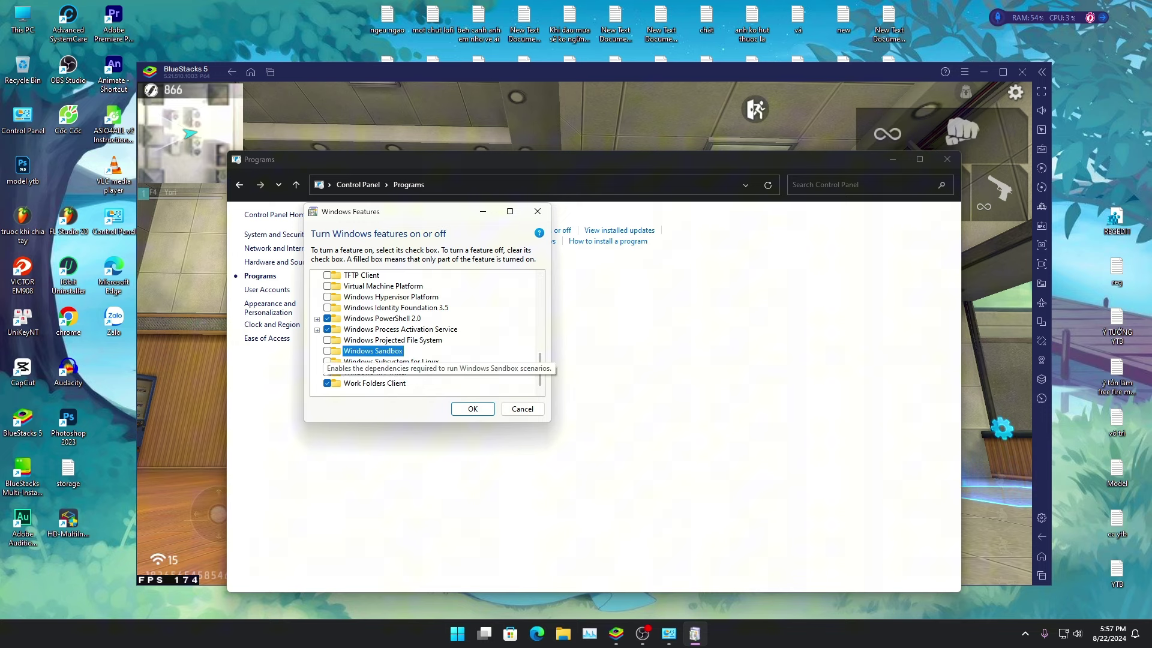
{"action": "left_click", "coordinate": [360, 285]}
{"action": "left_click", "coordinate": [327, 296]}
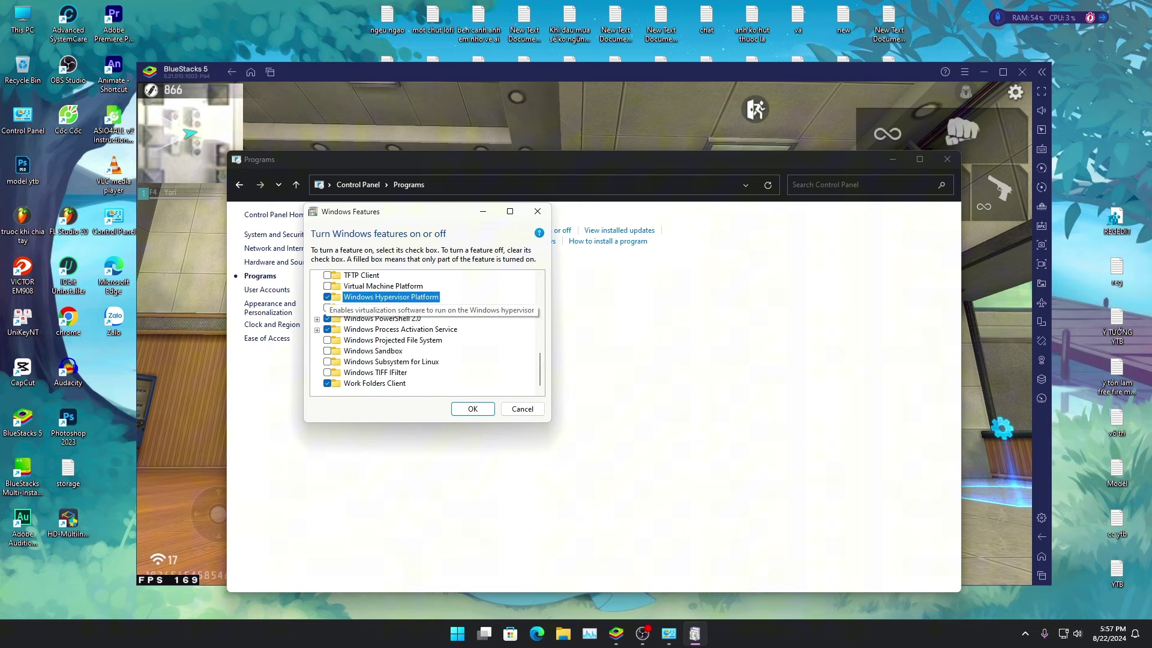
{"action": "scroll", "coordinate": [420, 333], "scroll_direction": "up", "scroll_amount": 8}
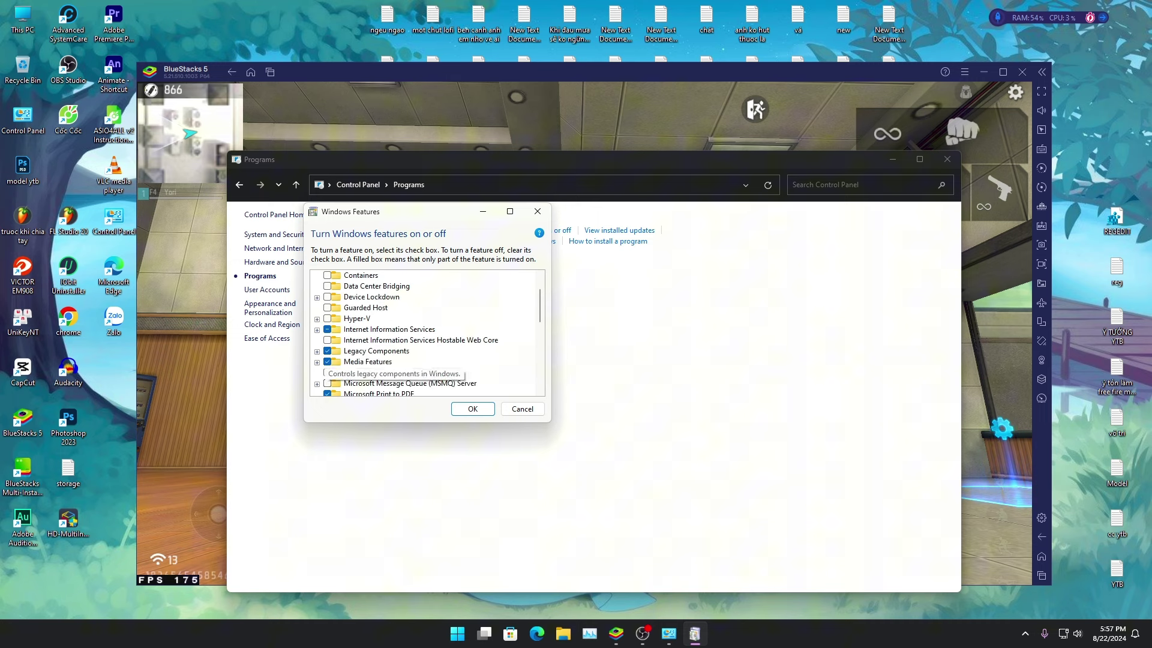
{"action": "left_click", "coordinate": [327, 307]}
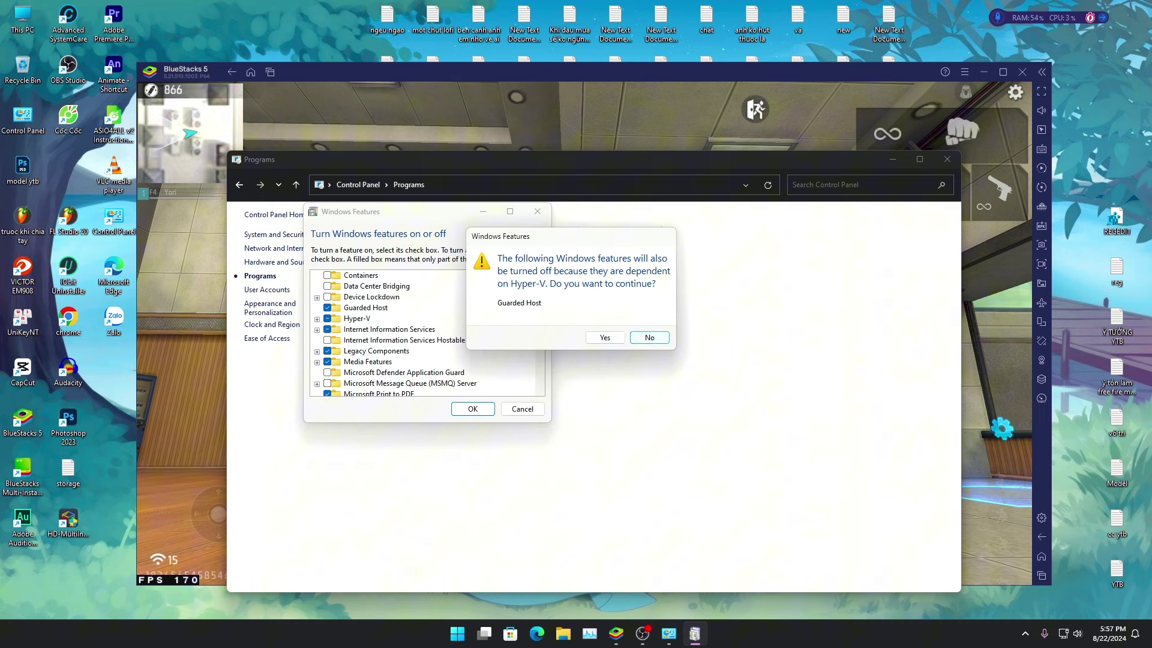
{"action": "left_click", "coordinate": [605, 337]}
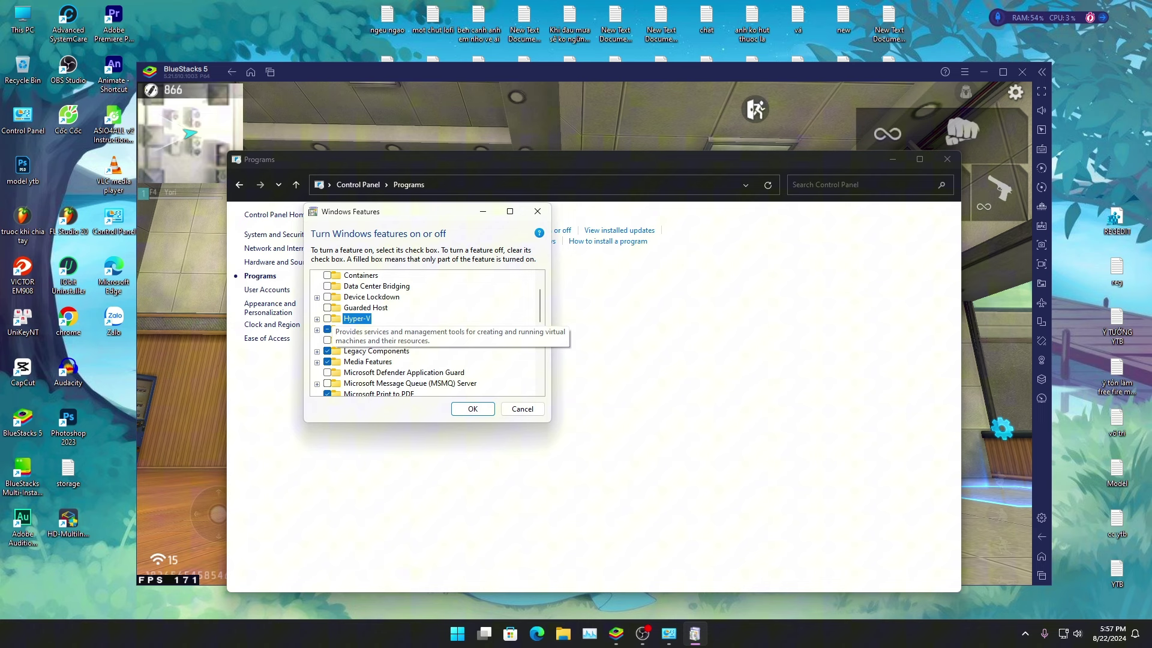
{"action": "key", "text": "Escape"}
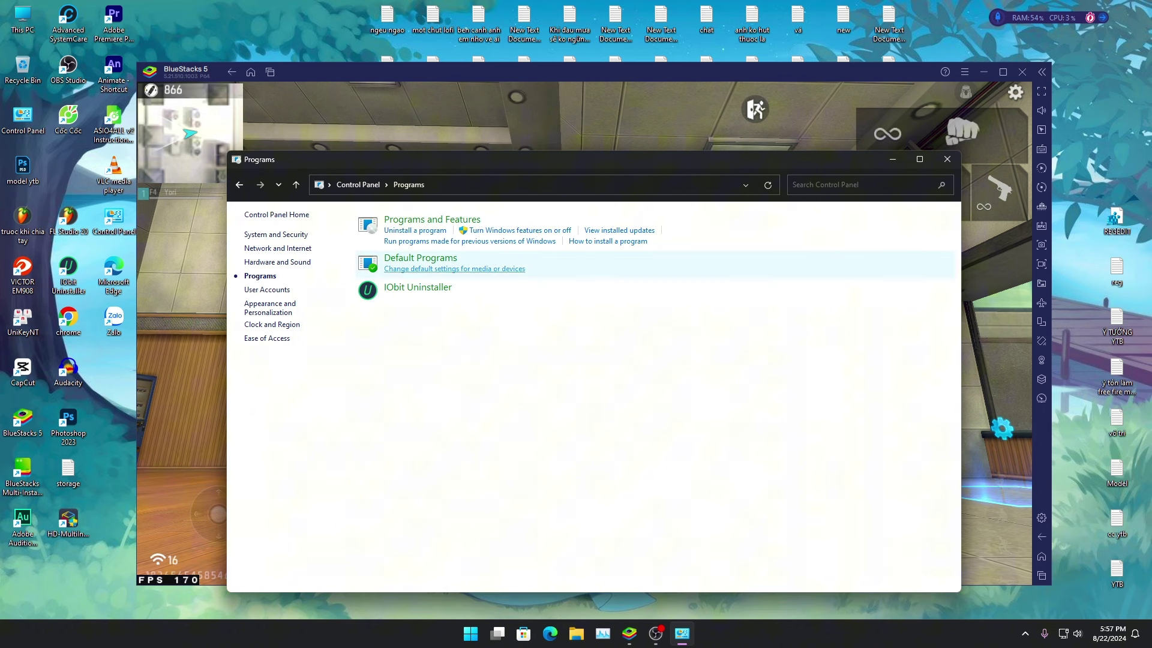
{"action": "key", "text": "alt+F4"}
Open Windows Settings and check the Game Mode option in the Gaming section, keeping it on
{"action": "key", "text": "super+s"}
{"action": "key", "text": "Escape"}
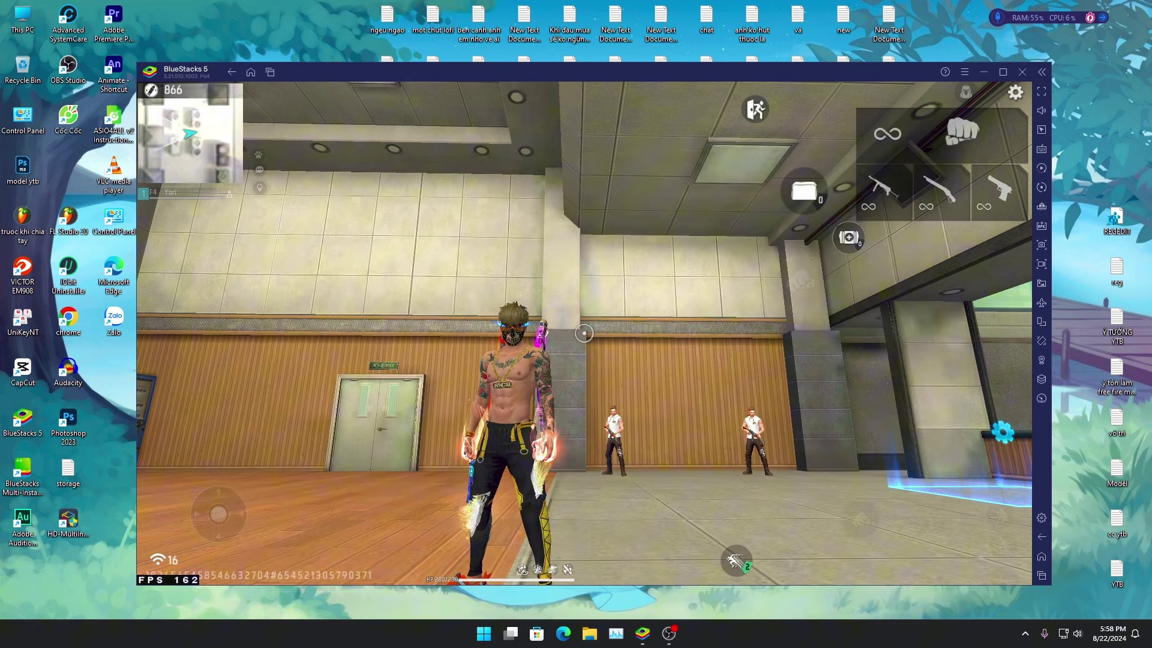
{"action": "key", "text": "super"}
{"action": "key", "text": "super+i"}
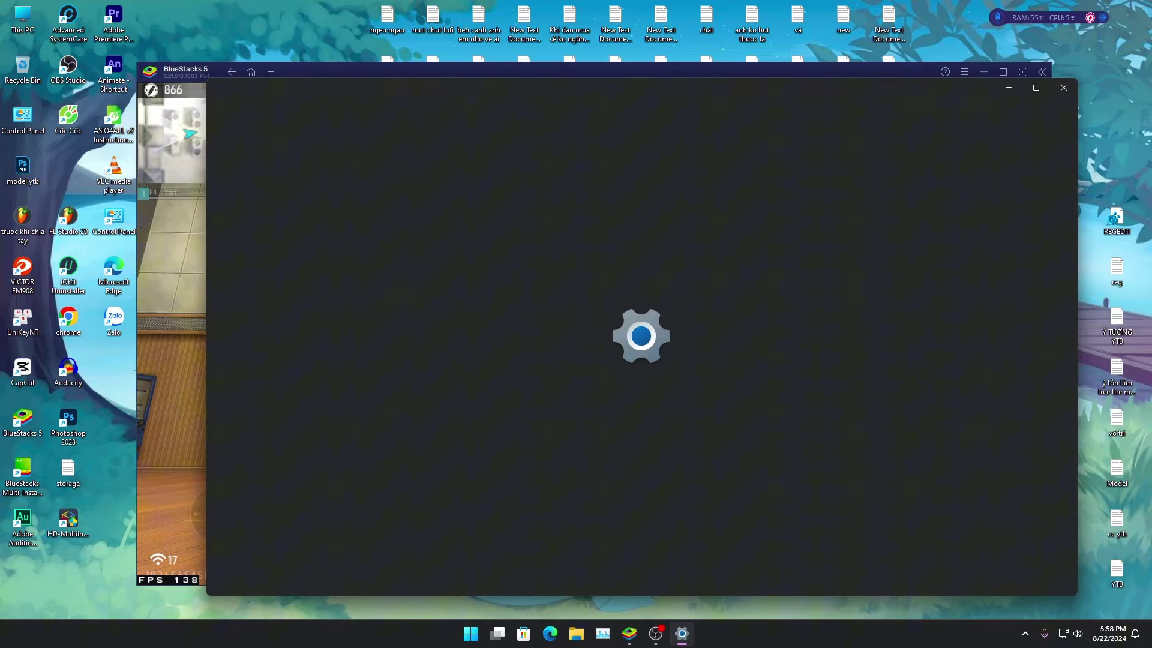
{"action": "left_click_drag", "start_coordinate": [574, 97], "coordinate": [534, 95]}
{"action": "key", "text": "Up"}
{"action": "key", "text": "Up"}
{"action": "key", "text": "Up"}
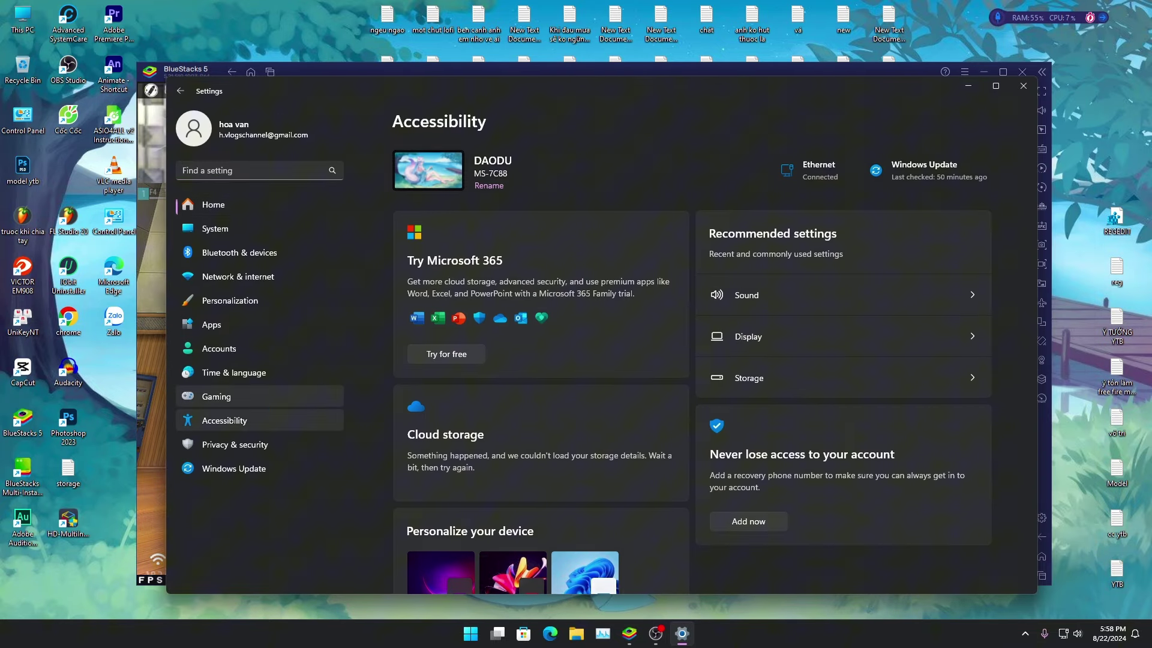
{"action": "key", "text": "Tab"}
{"action": "key", "text": "Down"}
{"action": "key", "text": "Down"}
{"action": "key", "text": "Return"}
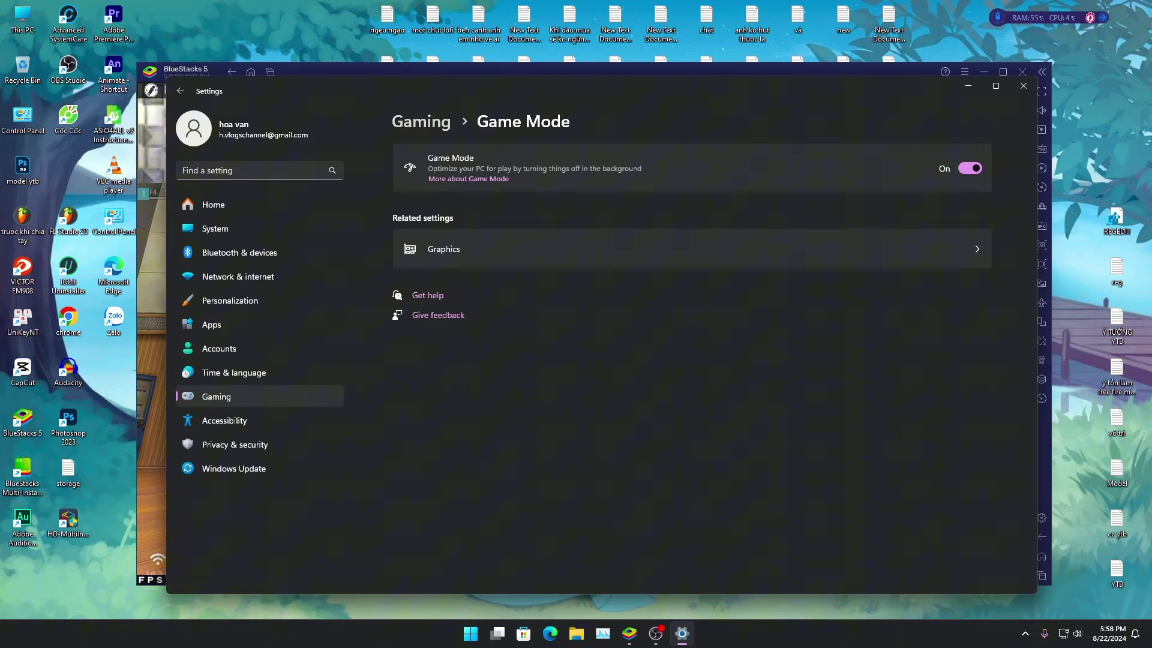
Return to the Gaming overview and open the Graphics settings related to Game Mode
{"action": "key", "text": "alt+Left"}
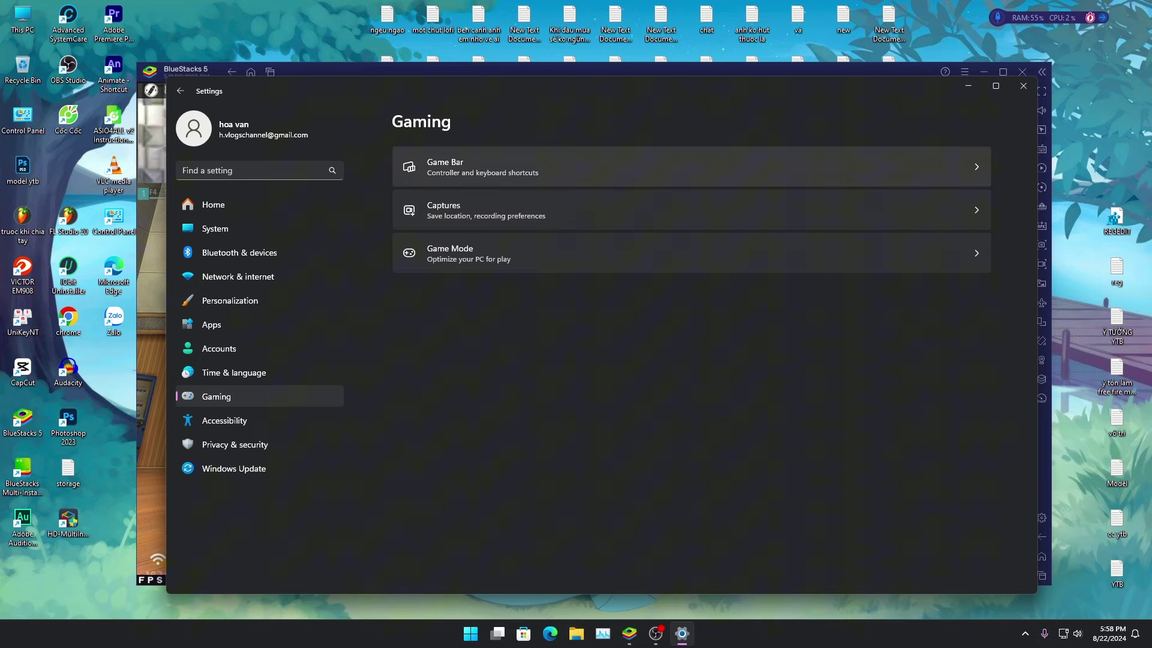
{"action": "key", "text": "Down"}
{"action": "key", "text": "Return"}
{"action": "key", "text": "Down"}
{"action": "key", "text": "Return"}
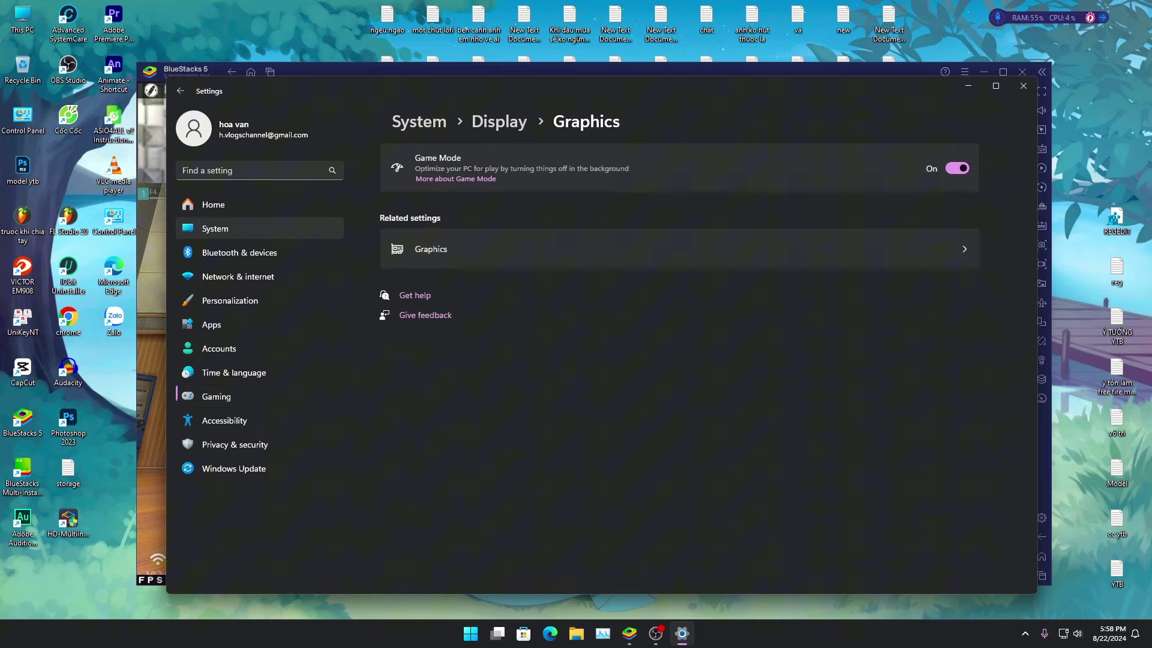
Check the graphics preference for BlueStacks in the custom app list, keeping High performance
{"action": "key", "text": "Tab"}
{"action": "key", "text": "Tab"}
{"action": "key", "text": "Tab"}
{"action": "key", "text": "Tab"}
{"action": "key", "text": "Tab"}
{"action": "key", "text": "Return"}
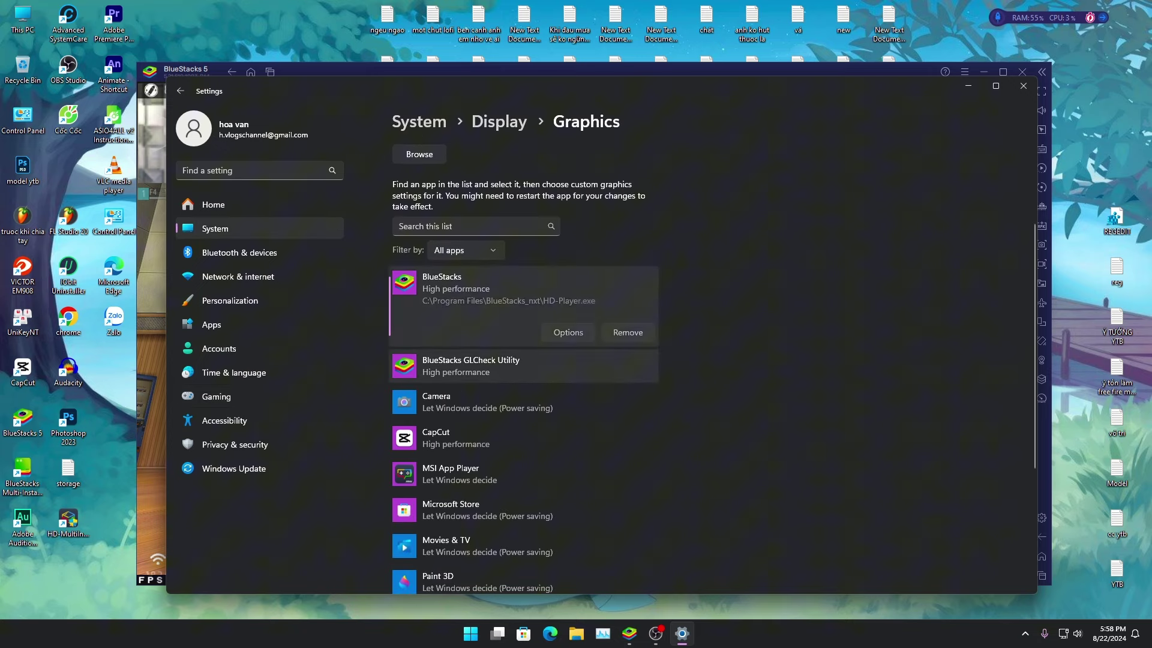
{"action": "key", "text": "Tab"}
{"action": "key", "text": "Return"}
{"action": "key", "text": "Return"}
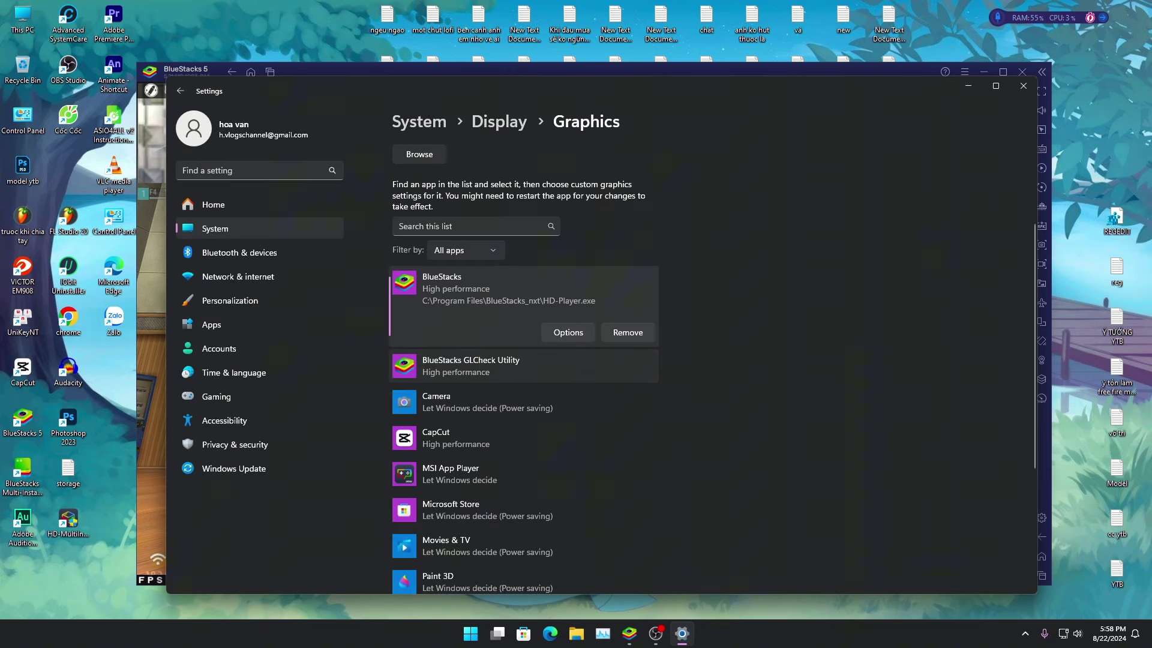
Check the graphics preference for BlueStacks GLCheck Utility, keeping High performance
{"action": "key", "text": "Down"}
{"action": "key", "text": "Tab"}
{"action": "key", "text": "Return"}
{"action": "key", "text": "Return"}
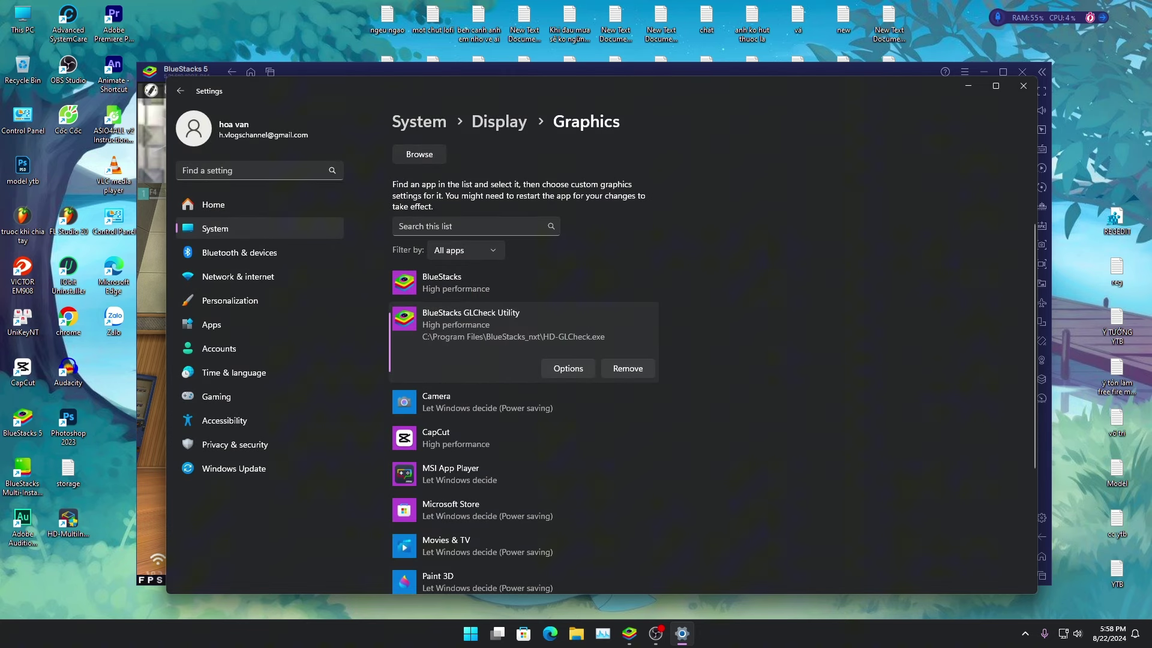
{"action": "key", "text": "Up"}
Open the PC's About page at the end of the System settings
{"action": "left_click", "coordinate": [239, 253]}
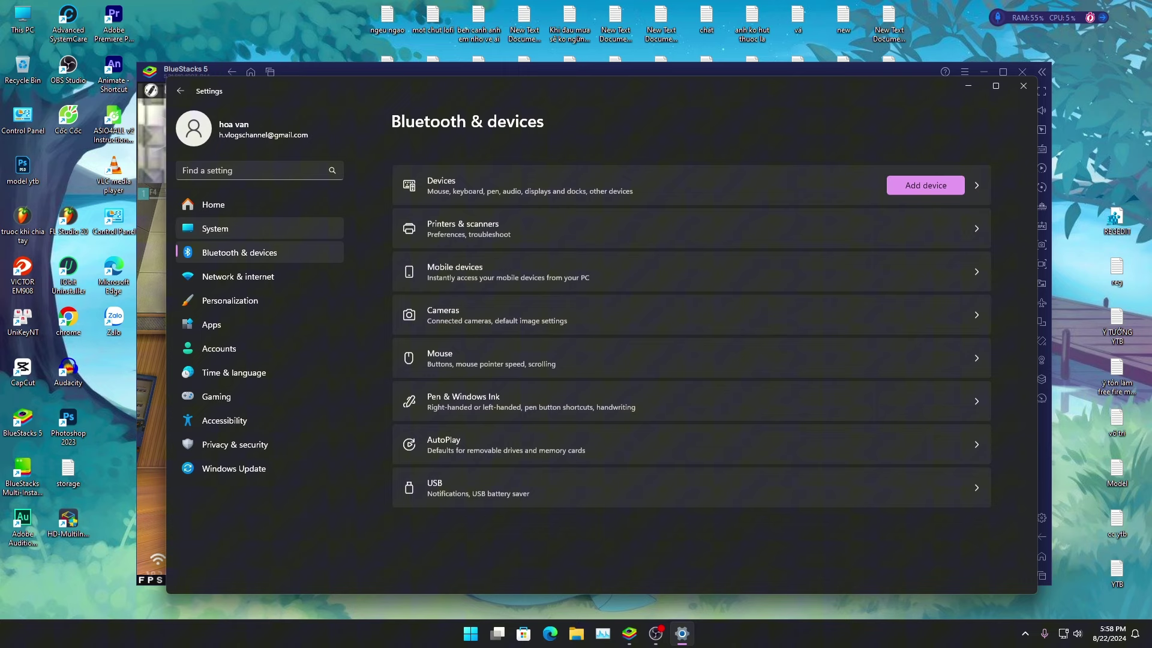
{"action": "left_click", "coordinate": [213, 204]}
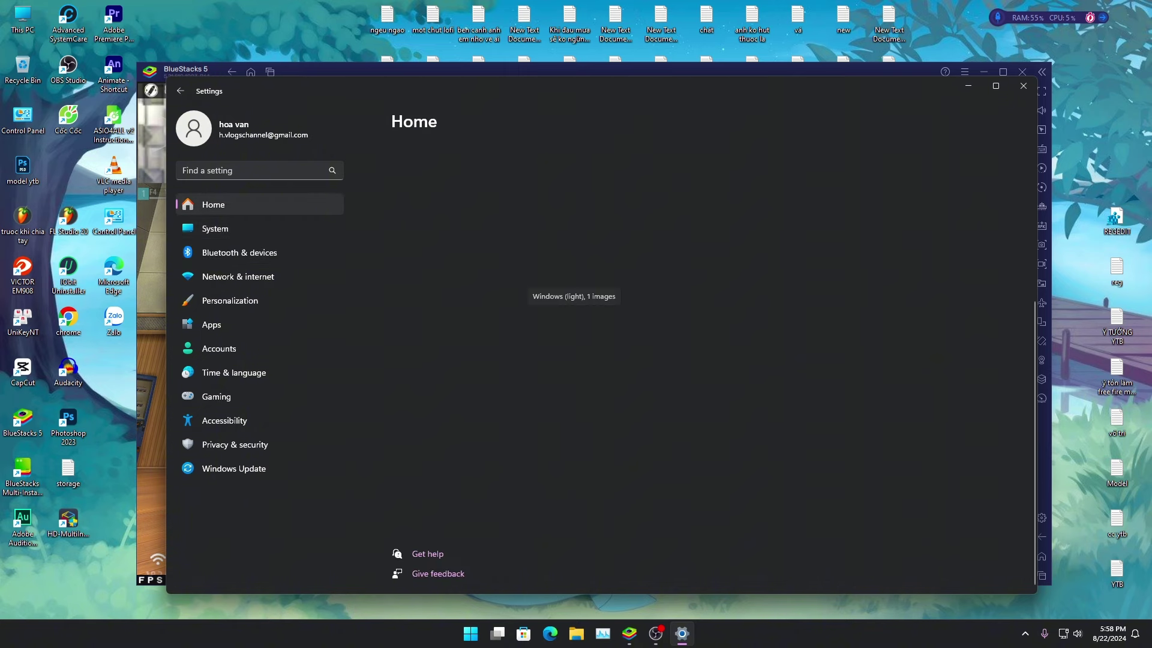
{"action": "left_click", "coordinate": [213, 229]}
{"action": "scroll", "coordinate": [686, 360], "scroll_direction": "down", "scroll_amount": 10}
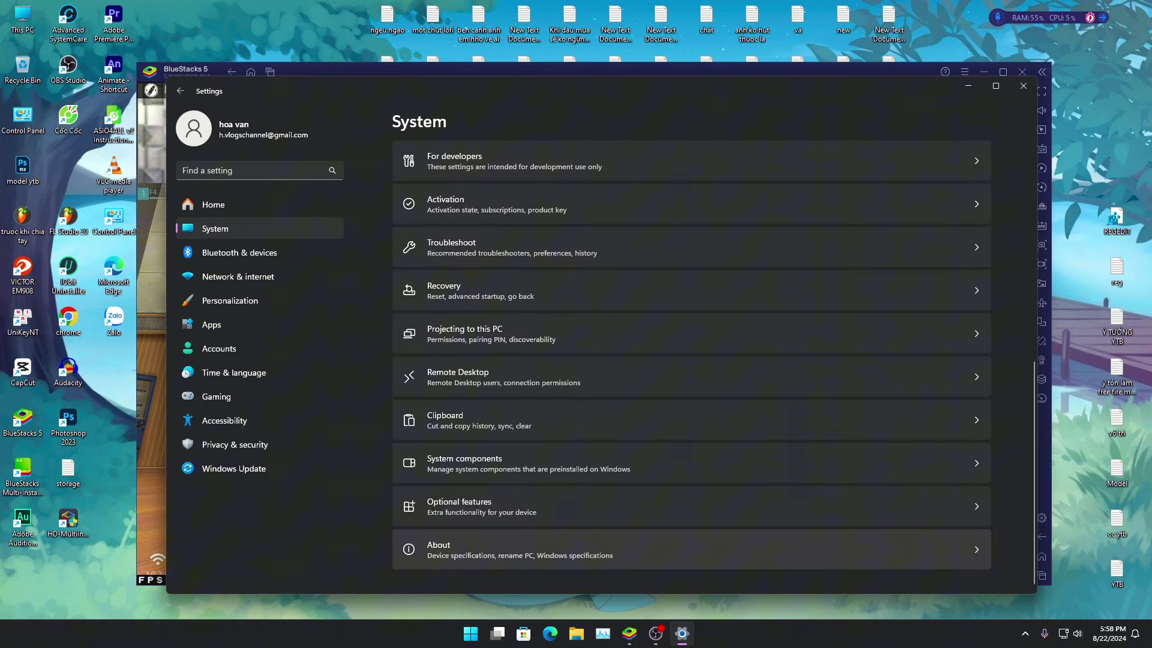
{"action": "left_click", "coordinate": [447, 549]}
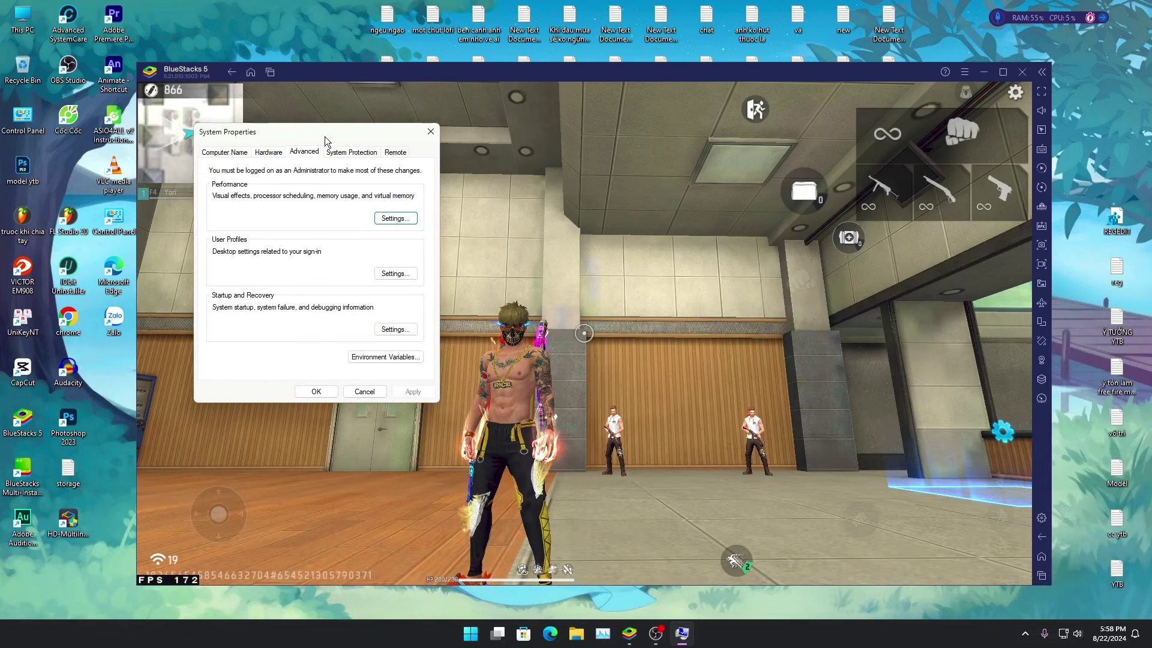
Examine the Hardware and Advanced sections of System Properties, including the Performance settings
{"action": "left_click", "coordinate": [282, 150]}
{"action": "left_click", "coordinate": [319, 149]}
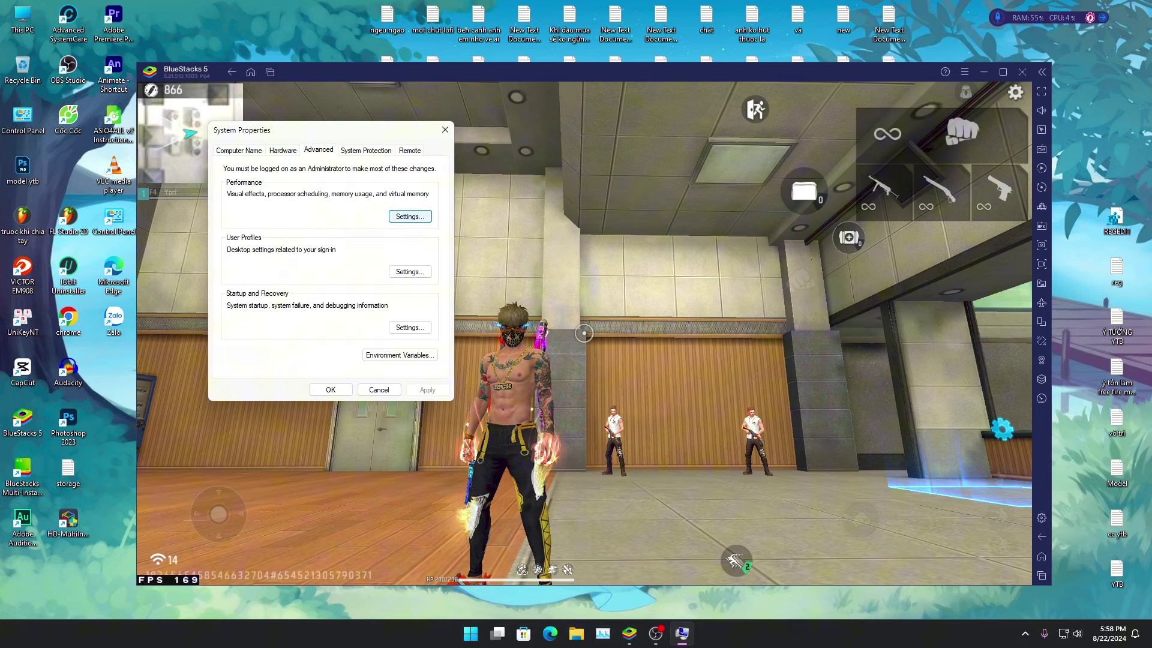
{"action": "key", "text": "Return"}
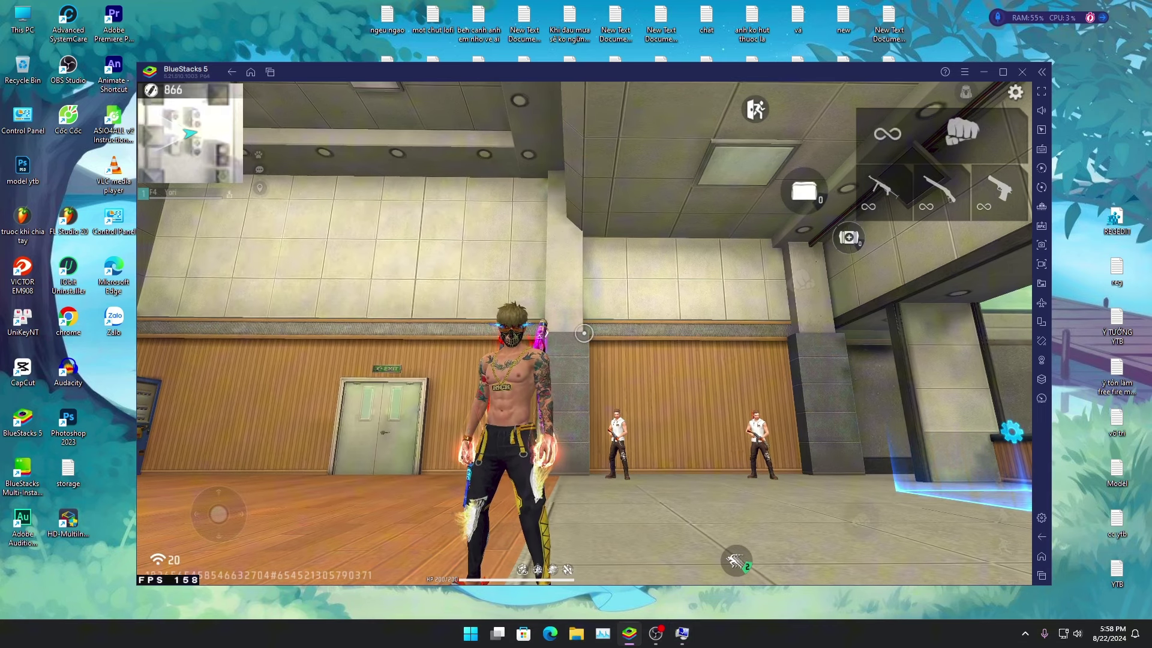
{"action": "key", "text": "alt+Tab"}
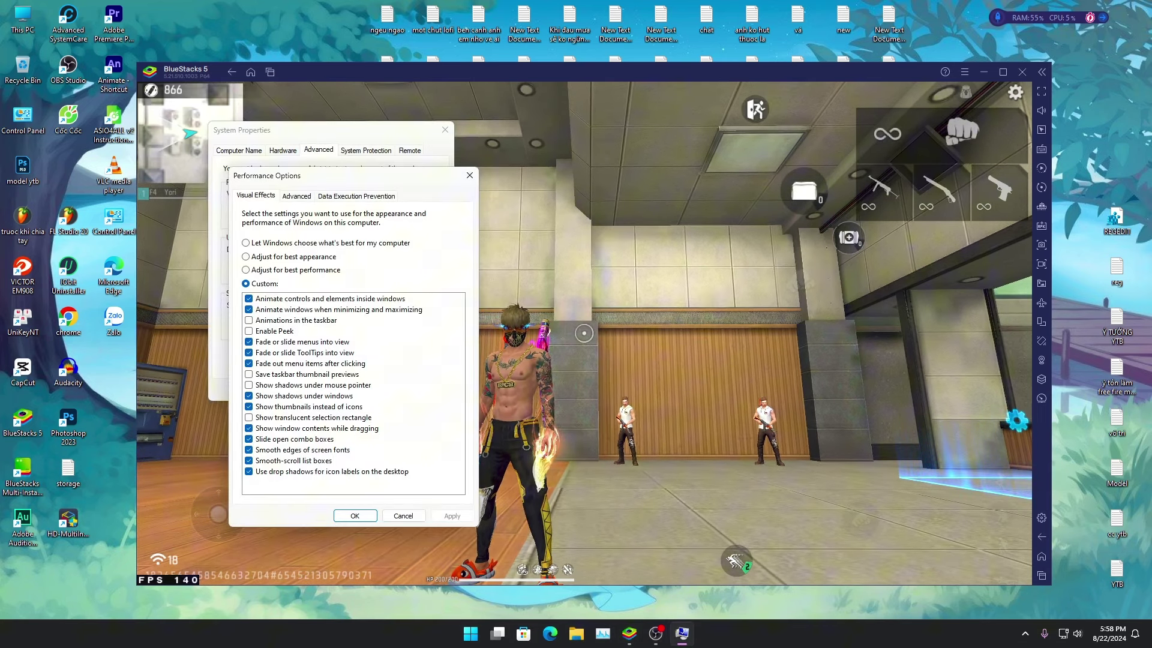
{"action": "left_click", "coordinate": [246, 269]}
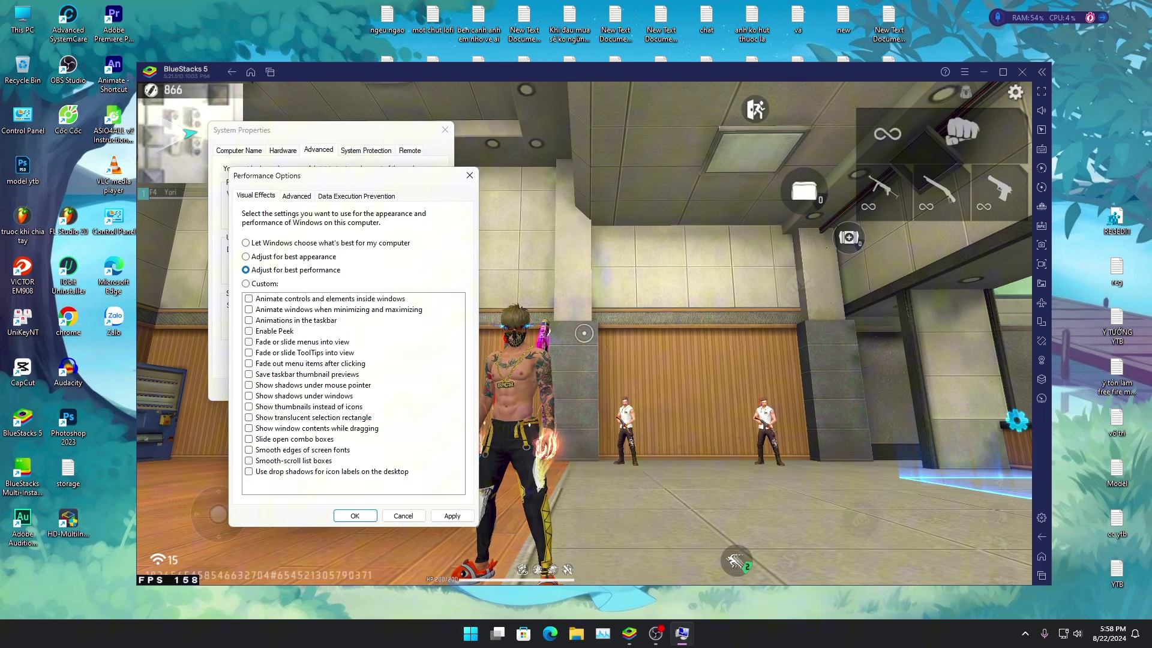
{"action": "left_click", "coordinate": [245, 284]}
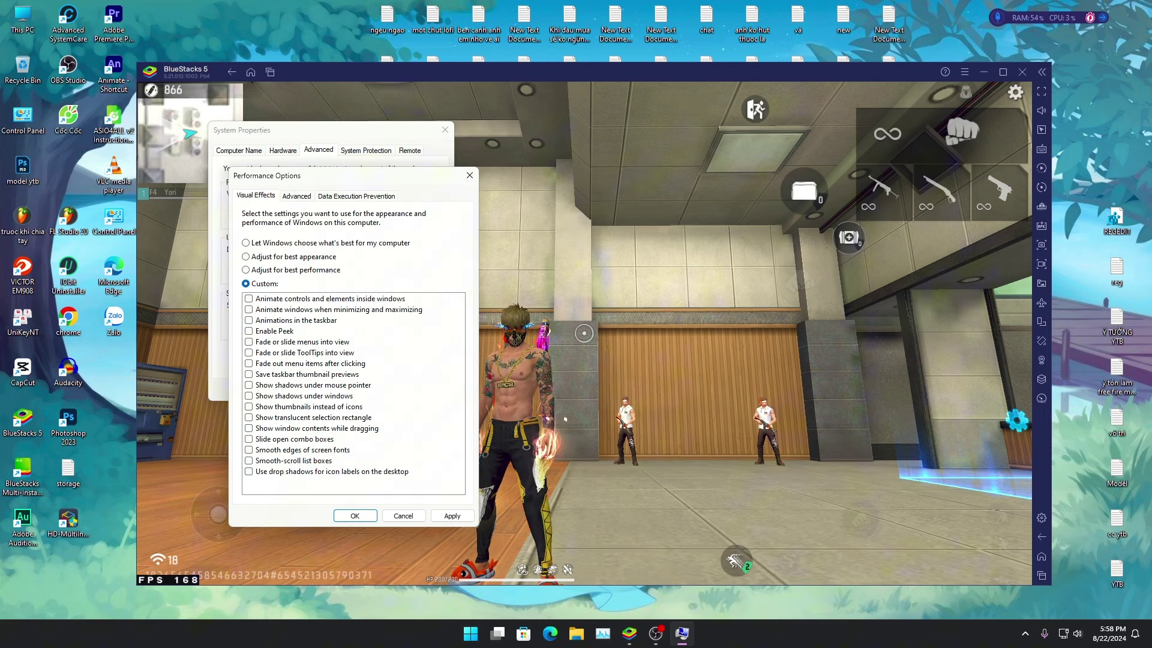
{"action": "left_click", "coordinate": [245, 256]}
{"action": "left_click", "coordinate": [403, 515]}
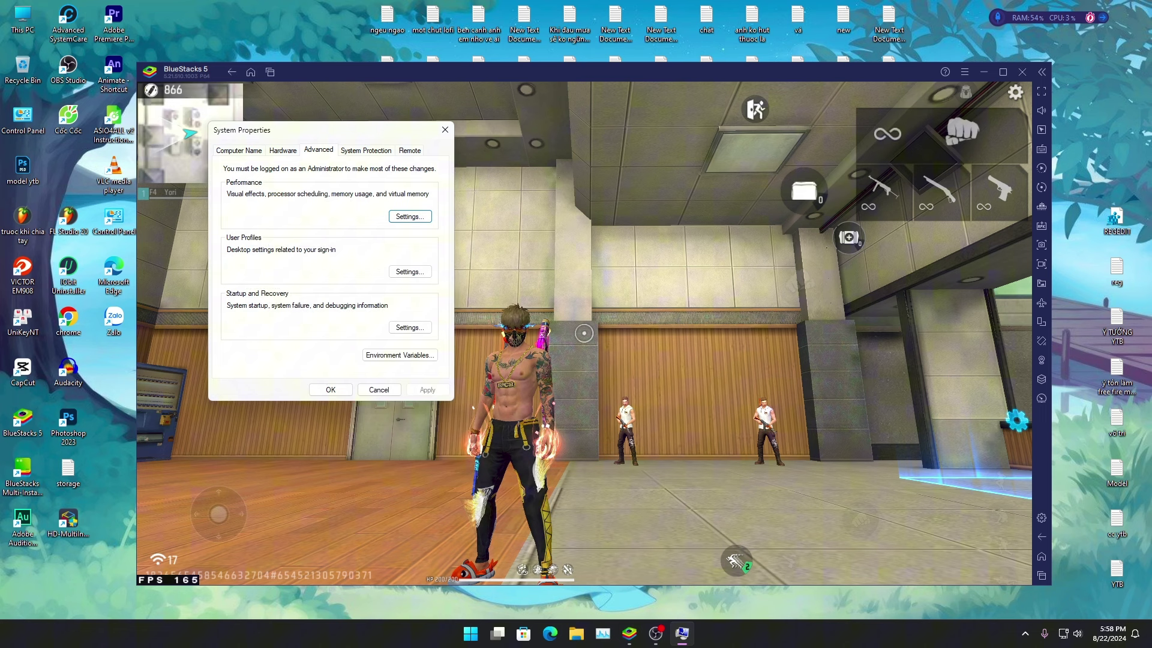
Apply the best-performance visual effects preset, then enable only Smooth edges of screen fonts and Show thumbnails instead of icons
{"action": "key", "text": "Return"}
{"action": "left_click", "coordinate": [245, 269]}
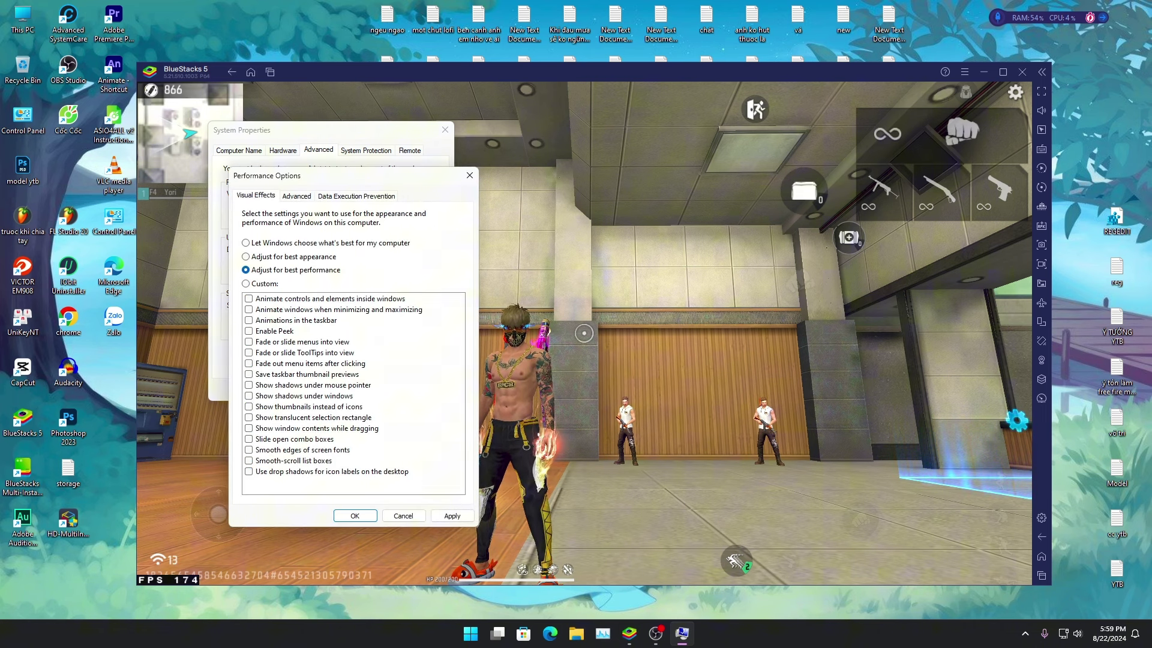
{"action": "left_click", "coordinate": [294, 439]}
{"action": "left_click", "coordinate": [248, 449]}
{"action": "left_click", "coordinate": [294, 439]}
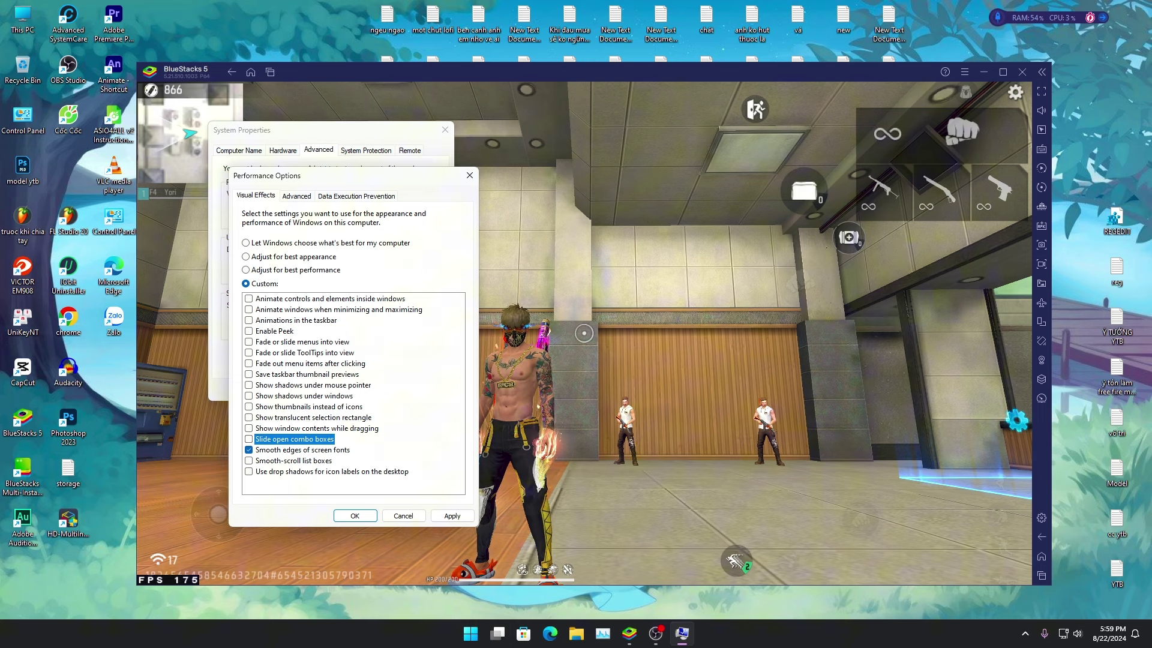
{"action": "left_click", "coordinate": [248, 406]}
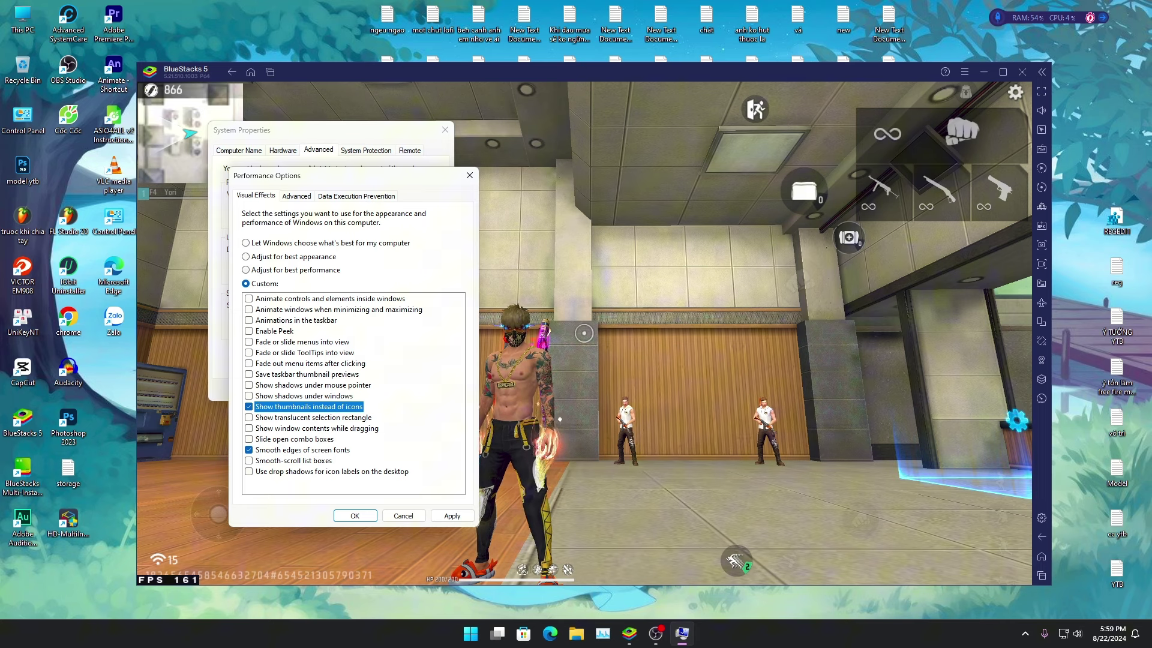
Adjust the Windows visual effects for best appearance, confirm, and close System Properties
{"action": "left_click", "coordinate": [246, 256]}
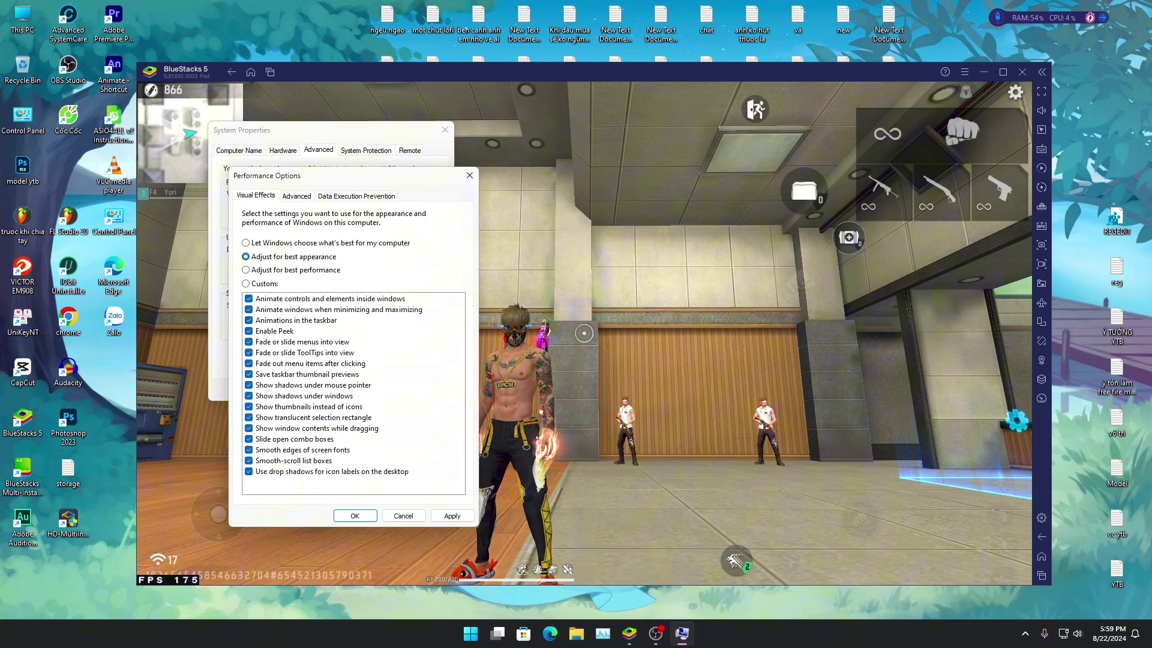
{"action": "key", "text": "Return"}
{"action": "key", "text": "Return"}
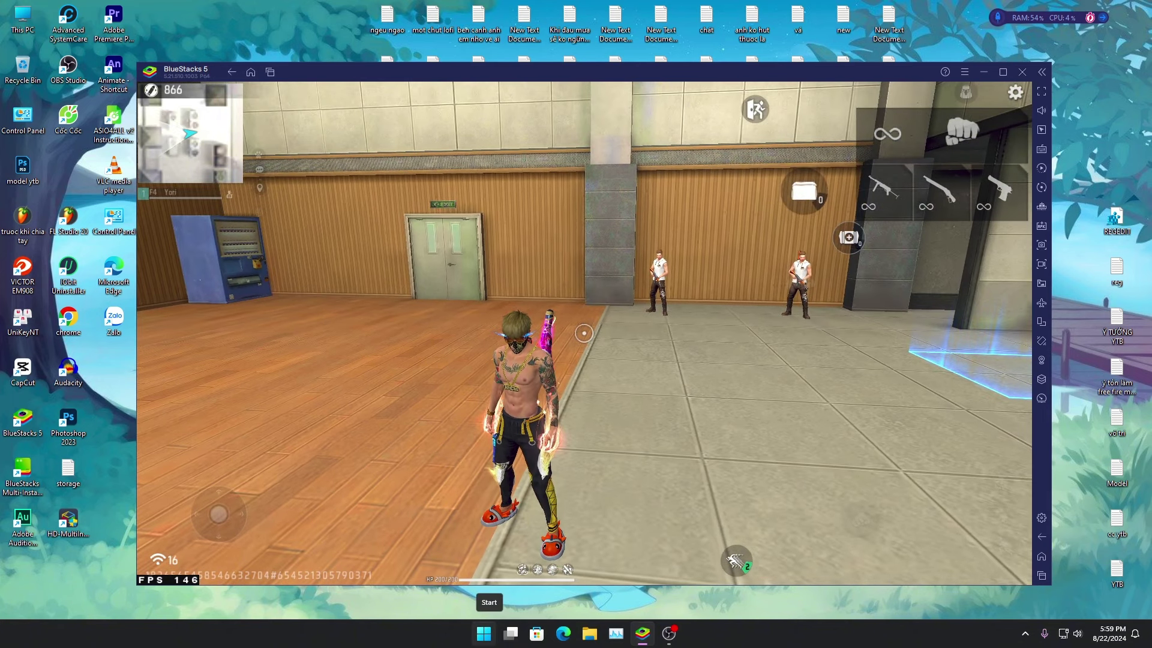
Find and launch Registry Editor, allowing it to run with administrator rights
{"action": "left_click", "coordinate": [483, 633]}
{"action": "type", "text": "regedit"}
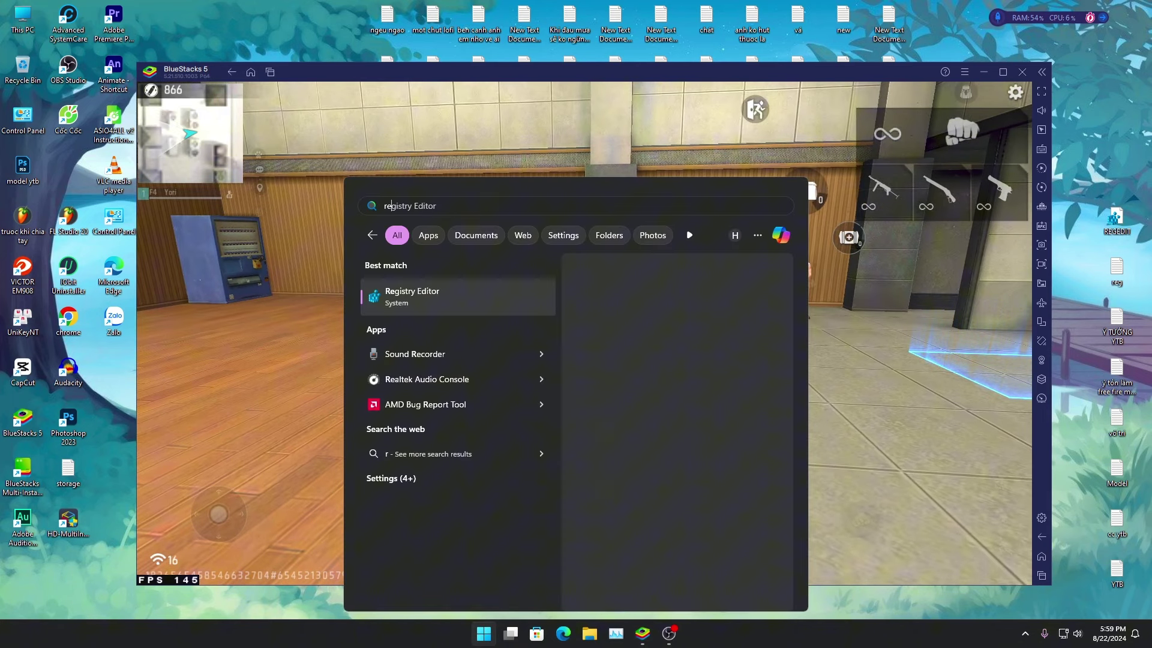
{"action": "key", "text": "Return"}
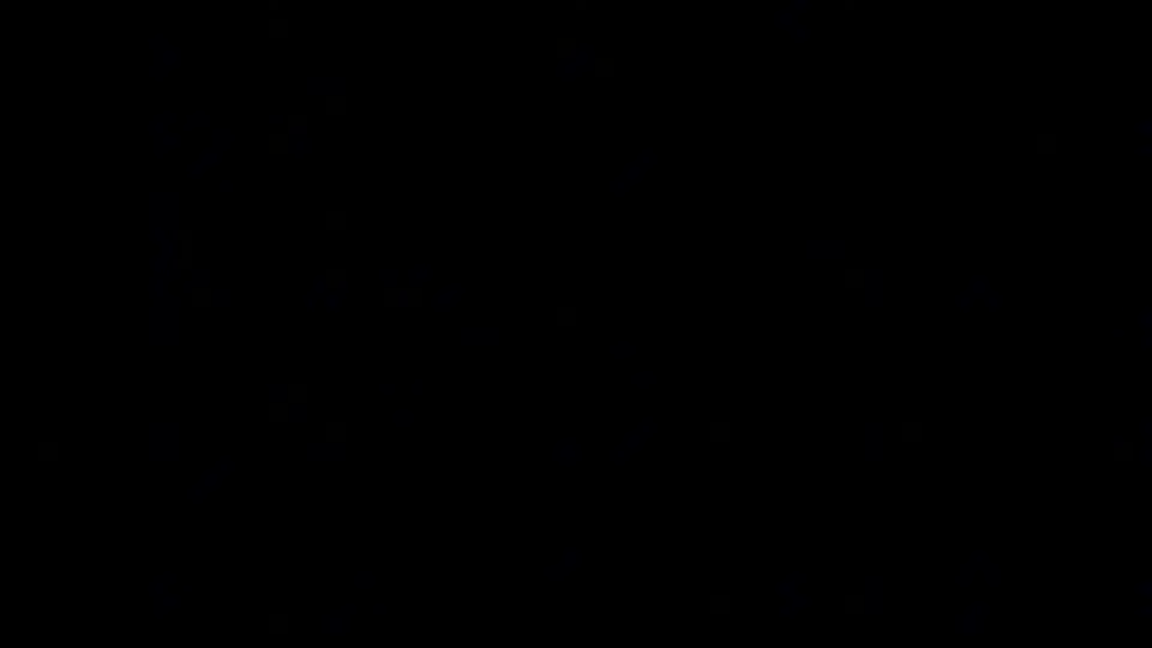
{"action": "key", "text": "alt+y"}
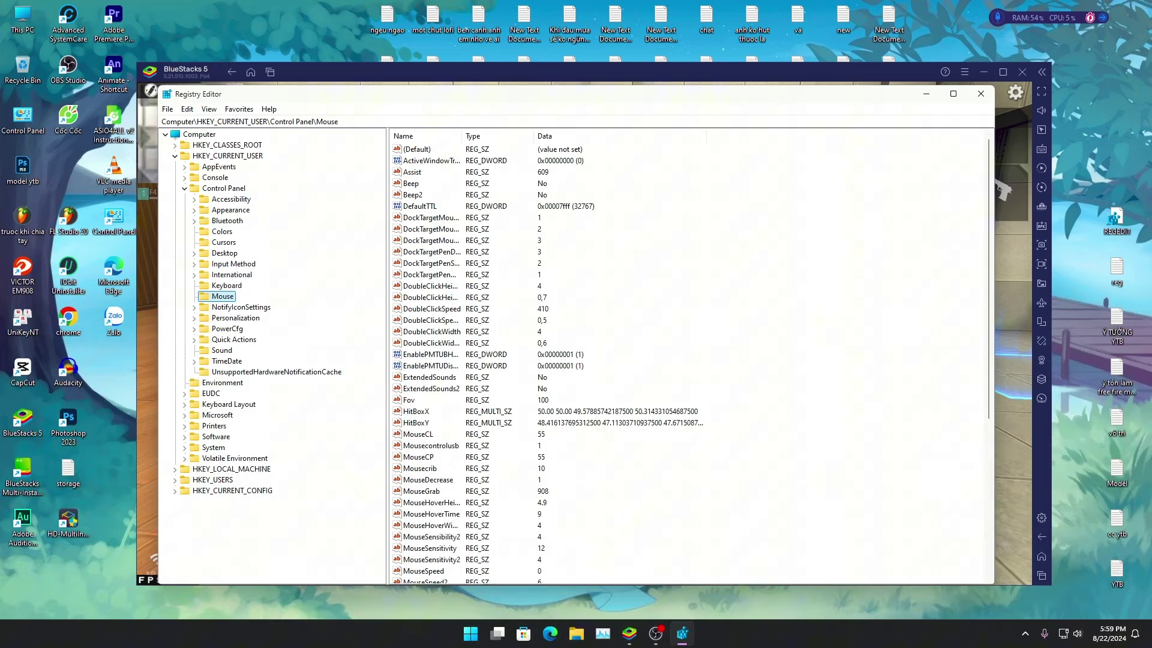
Look through the registry values of the Control Panel Mouse key, including MouseSensitivity and DoubleClickSpeed
{"action": "scroll", "coordinate": [988, 345], "scroll_direction": "down", "scroll_amount": 1}
{"action": "scroll", "coordinate": [989, 360], "scroll_direction": "down", "scroll_amount": 7}
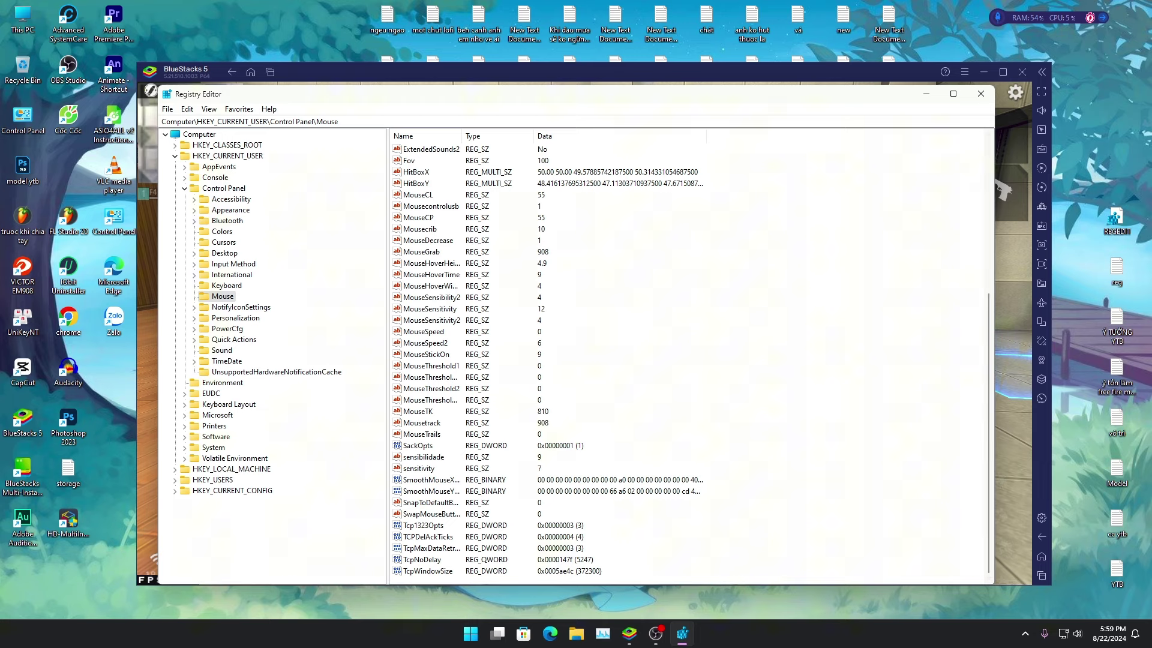
{"action": "left_click", "coordinate": [431, 309]}
{"action": "left_click", "coordinate": [471, 634]}
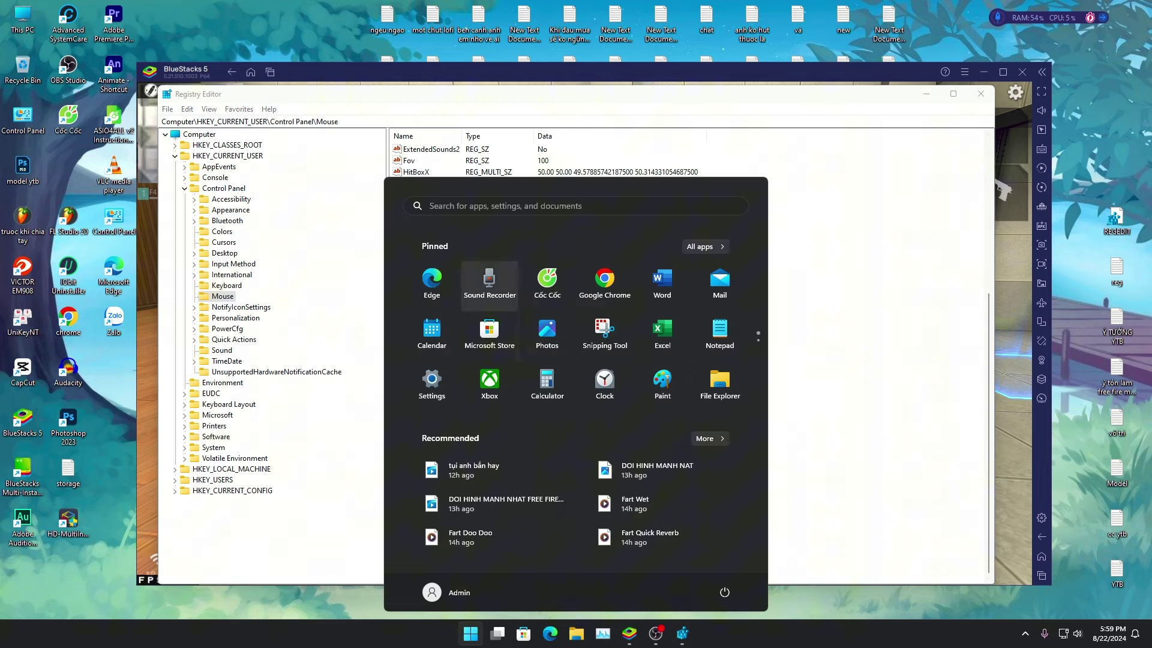
{"action": "key", "text": "Escape"}
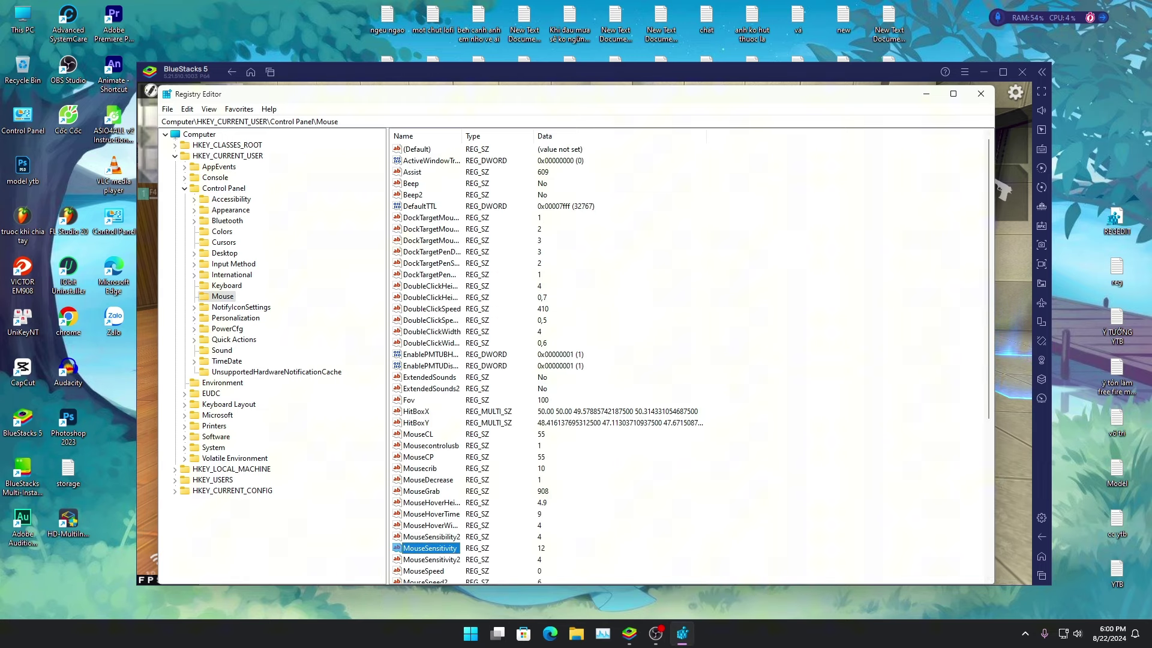
{"action": "left_click", "coordinate": [431, 309]}
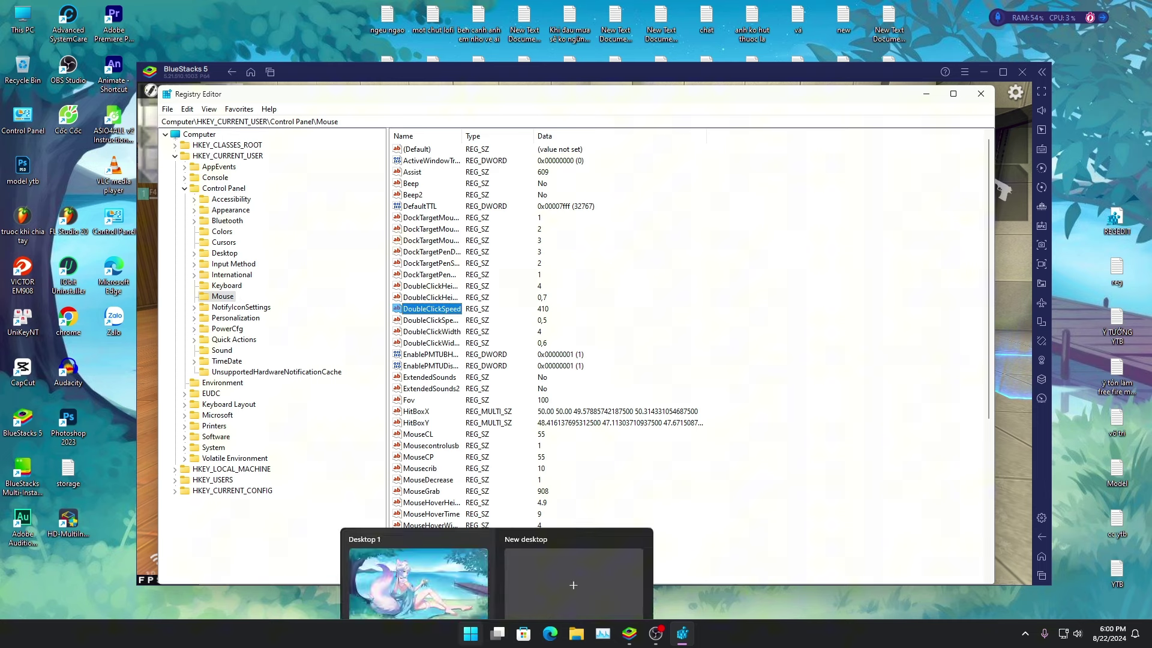
Open Mouse Properties from the additional mouse settings in Windows Settings to view the double-click speed
{"action": "left_click", "coordinate": [471, 633]}
{"action": "key", "text": "super+i"}
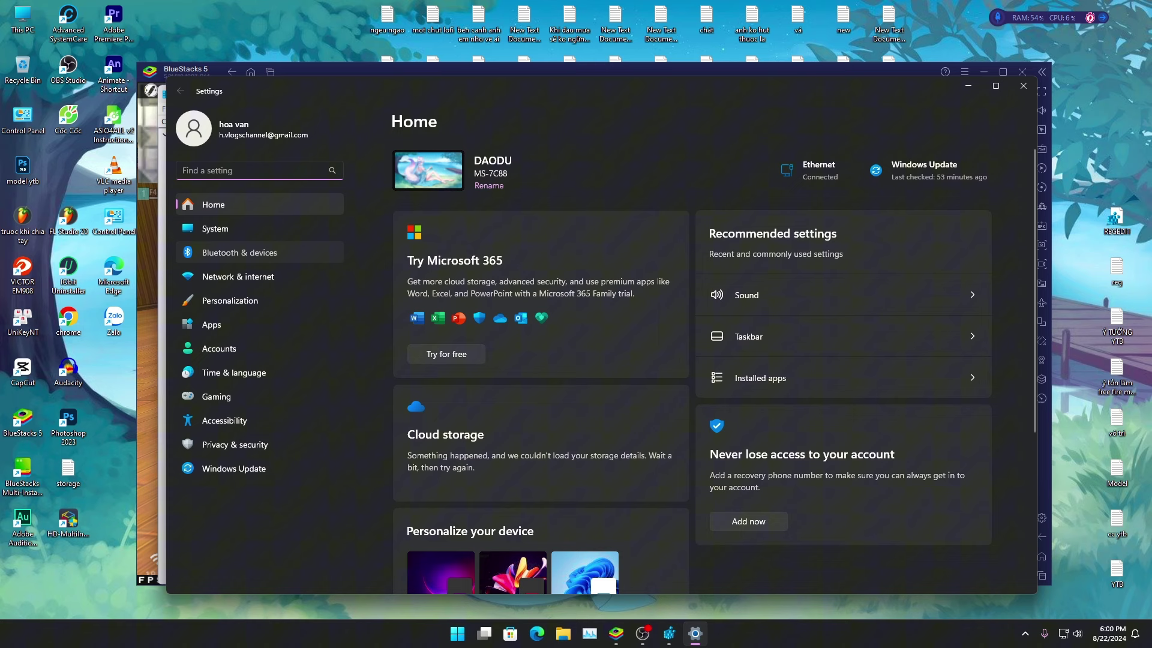
{"action": "left_click", "coordinate": [239, 252]}
{"action": "left_click", "coordinate": [456, 355]}
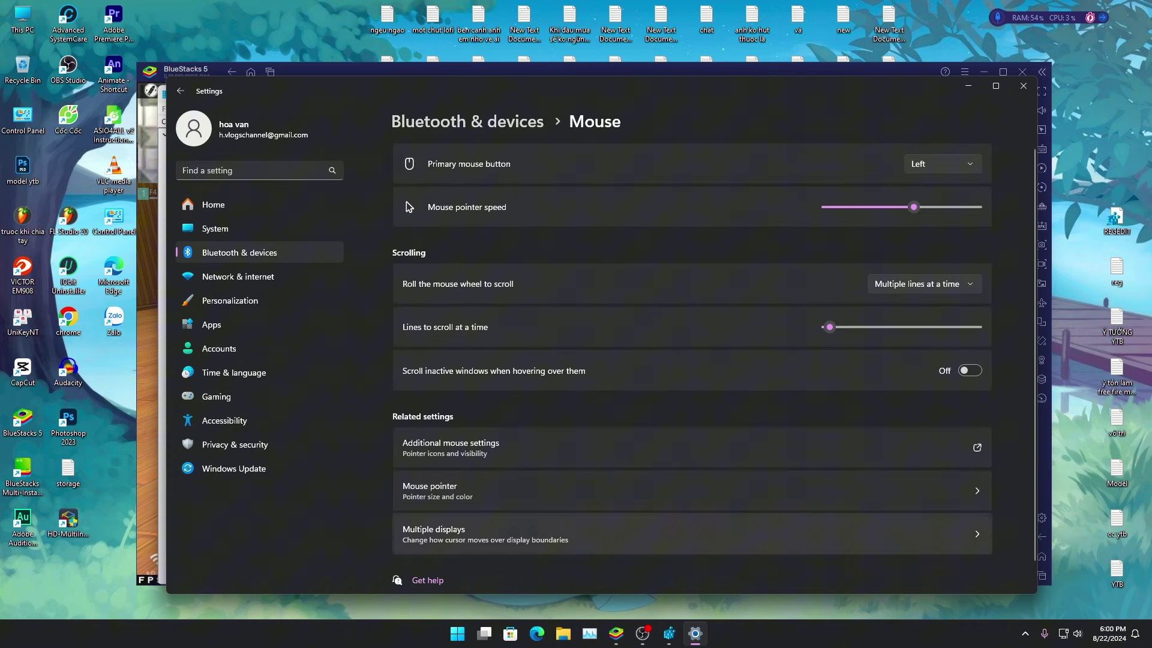
{"action": "left_click", "coordinate": [464, 447]}
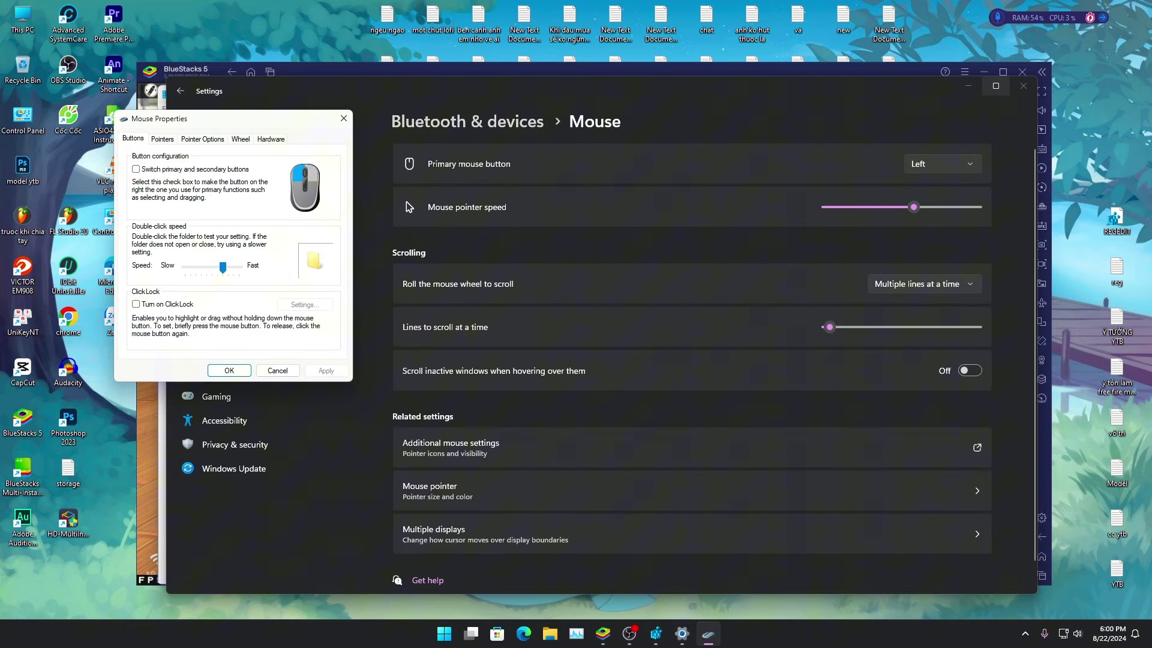
Close Windows Settings and set the DoubleClickSpeed value of the Mouse registry key to 200
{"action": "left_click", "coordinate": [1023, 86]}
{"action": "double_click", "coordinate": [432, 308]}
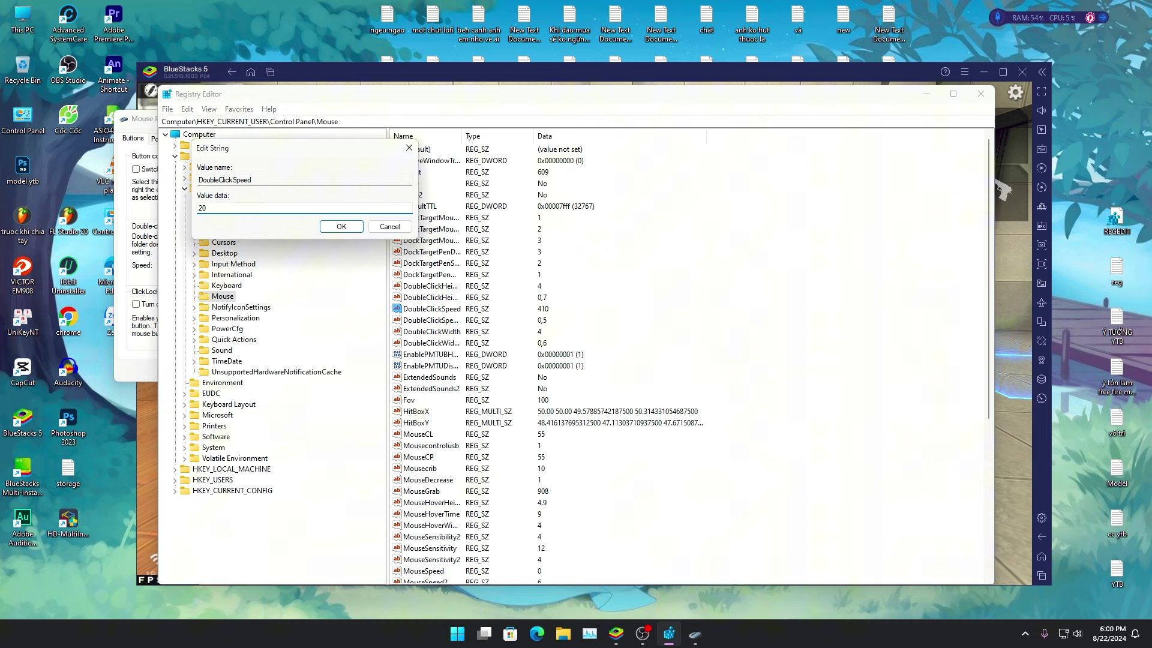
{"action": "left_click", "coordinate": [331, 226]}
{"action": "key", "text": "alt+Tab"}
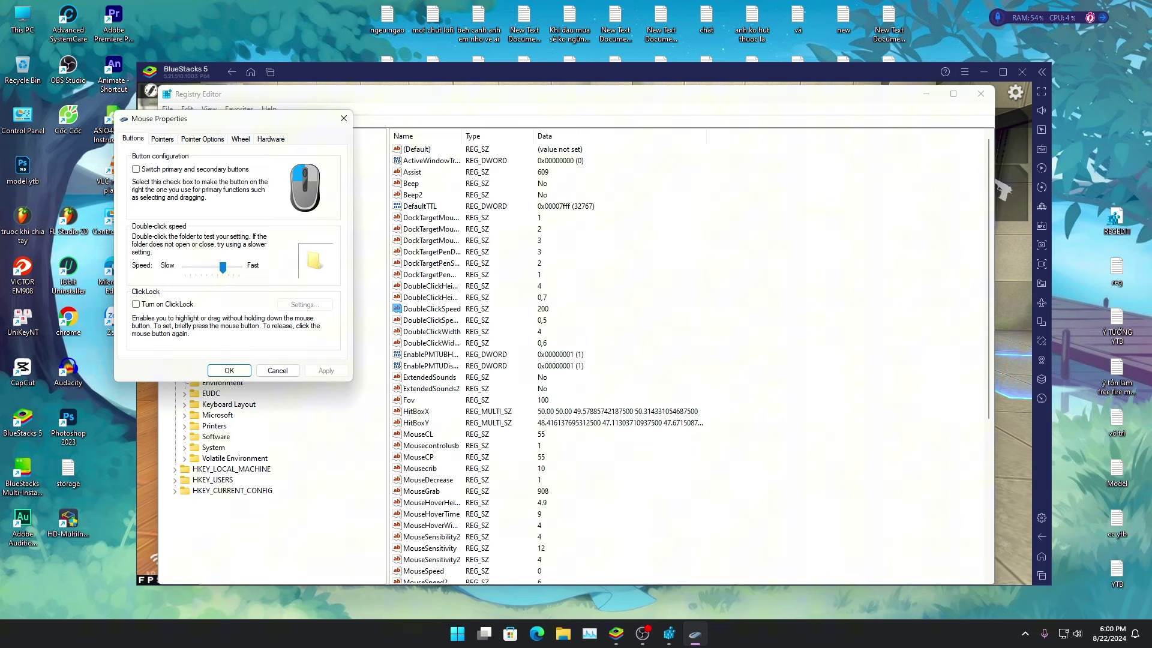
Reopen Mouse Properties to check the double-click speed slider, then return to Registry Editor
{"action": "left_click", "coordinate": [344, 118]}
{"action": "left_click", "coordinate": [470, 633]}
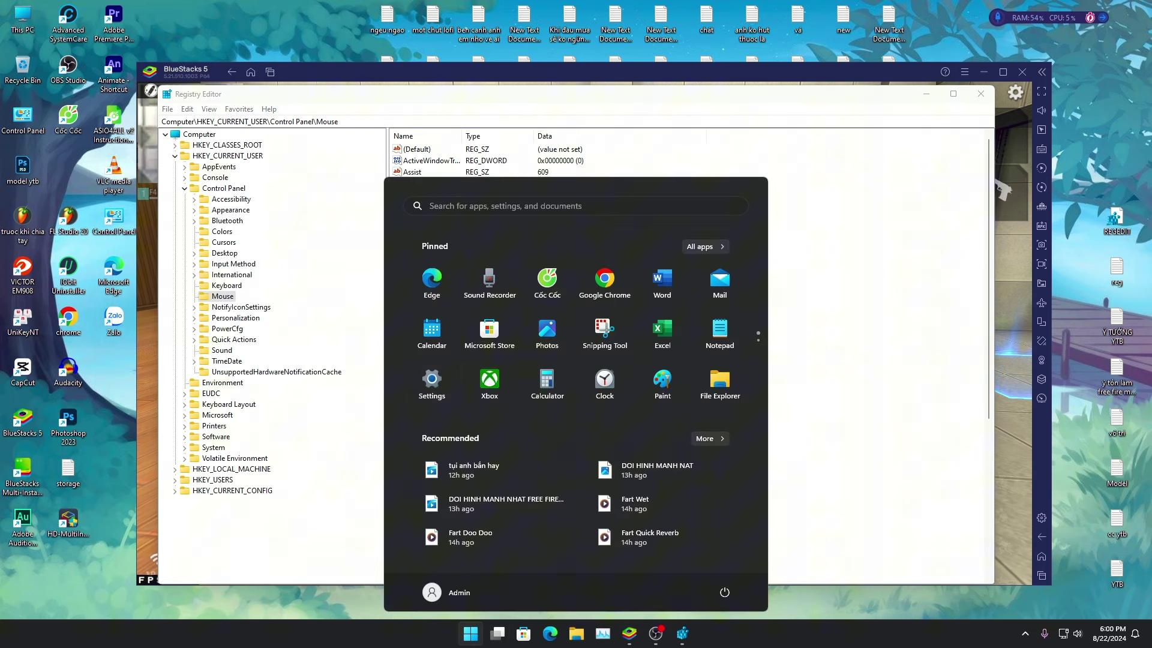
{"action": "left_click", "coordinate": [431, 413]}
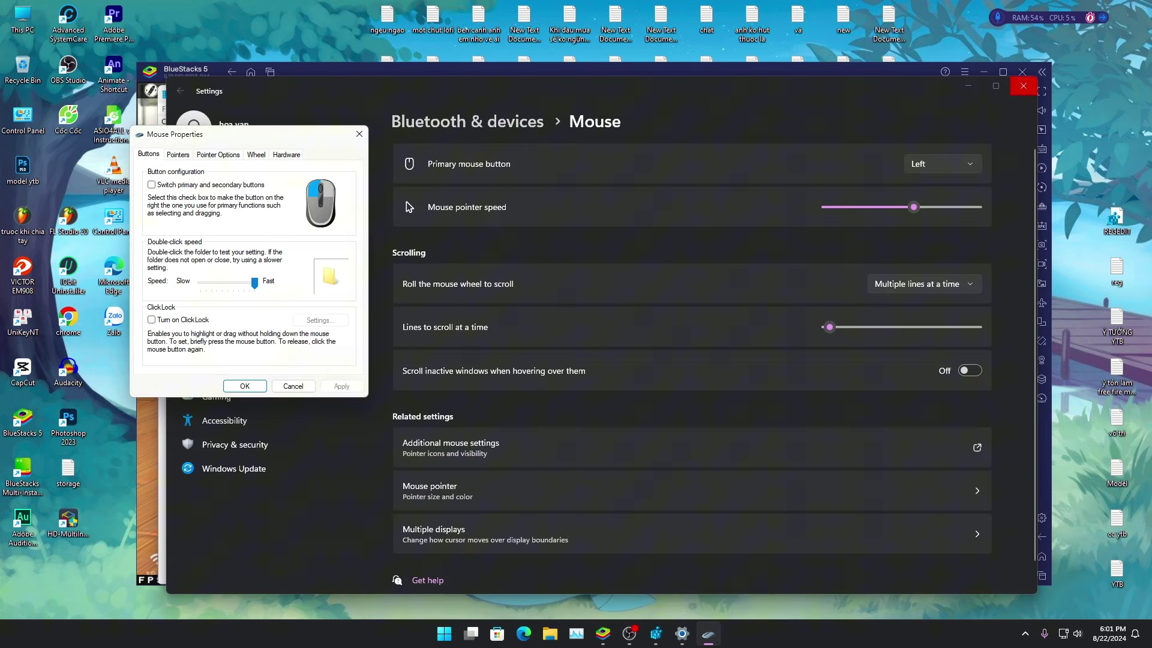
{"action": "left_click", "coordinate": [360, 134]}
{"action": "key", "text": "alt+Tab"}
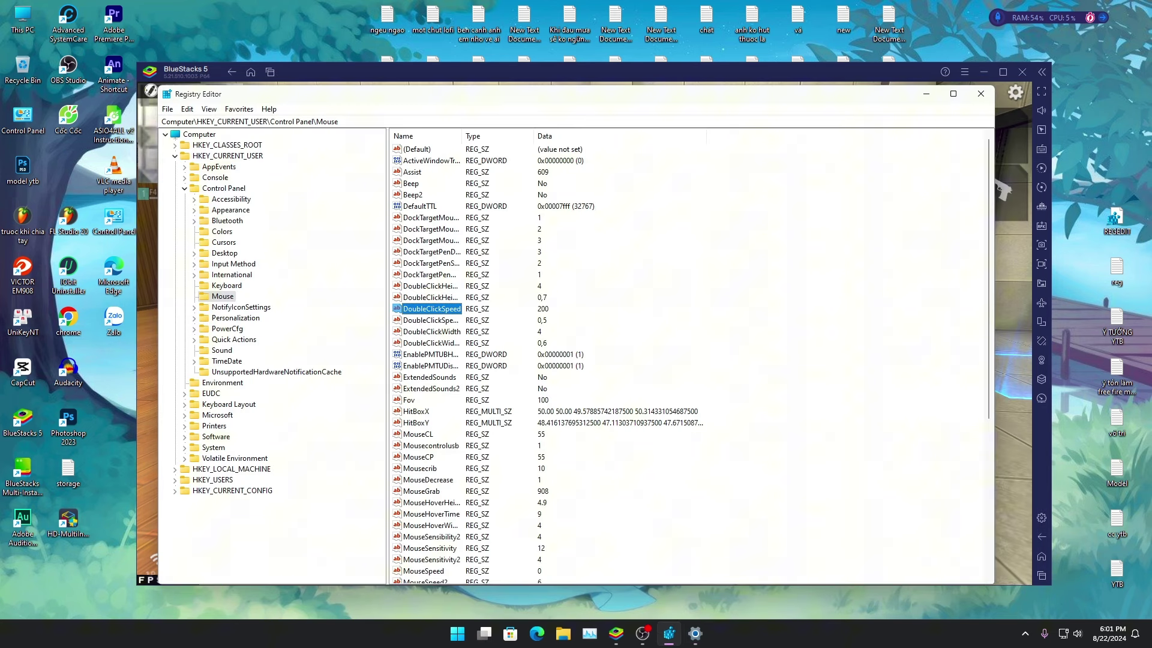
Set DoubleClickSpeed to 410, check the double-click speed in Mouse Properties, and close the settings windows and Registry Editor
{"action": "key", "text": "Return"}
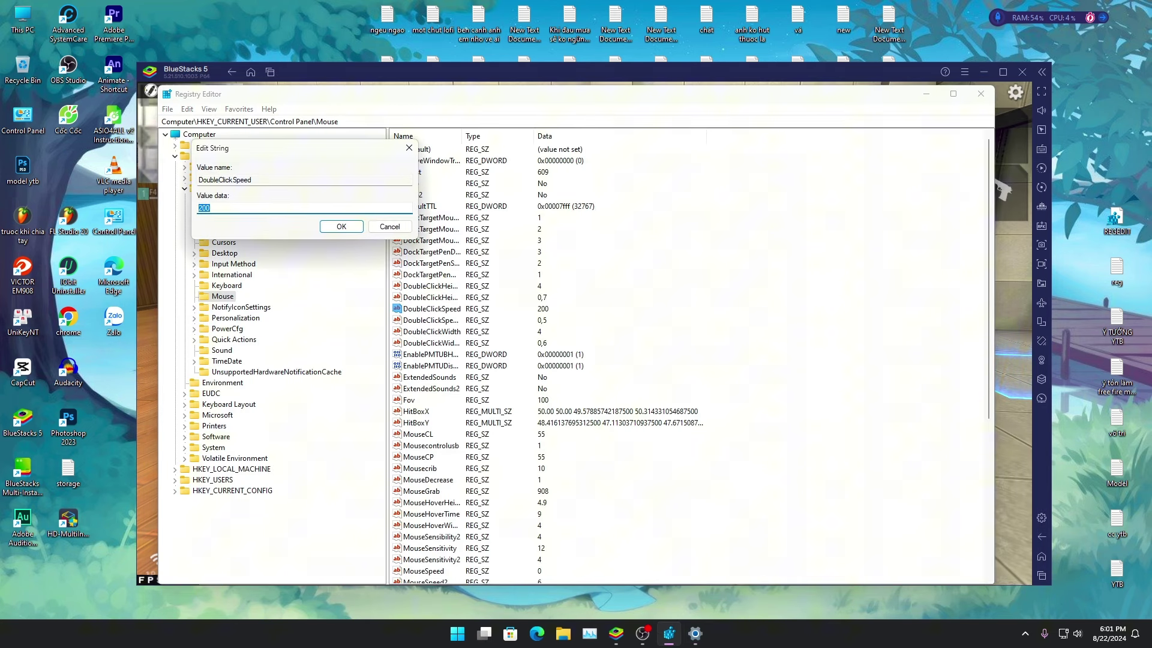
{"action": "key", "text": "Return"}
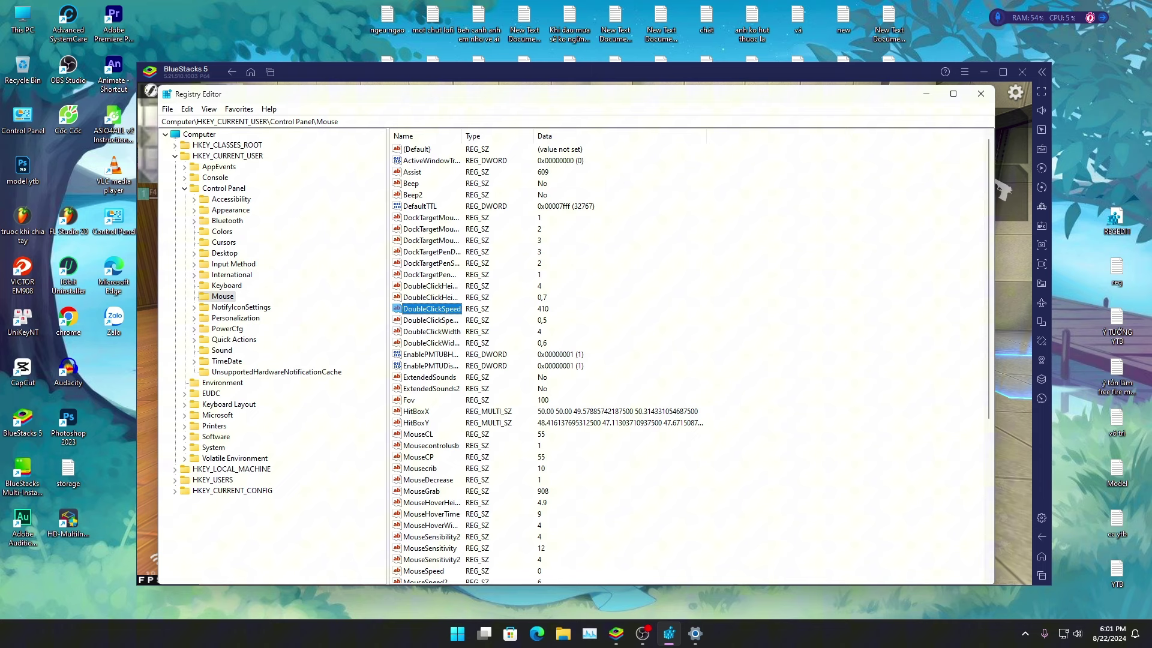
{"action": "left_click", "coordinate": [694, 633]}
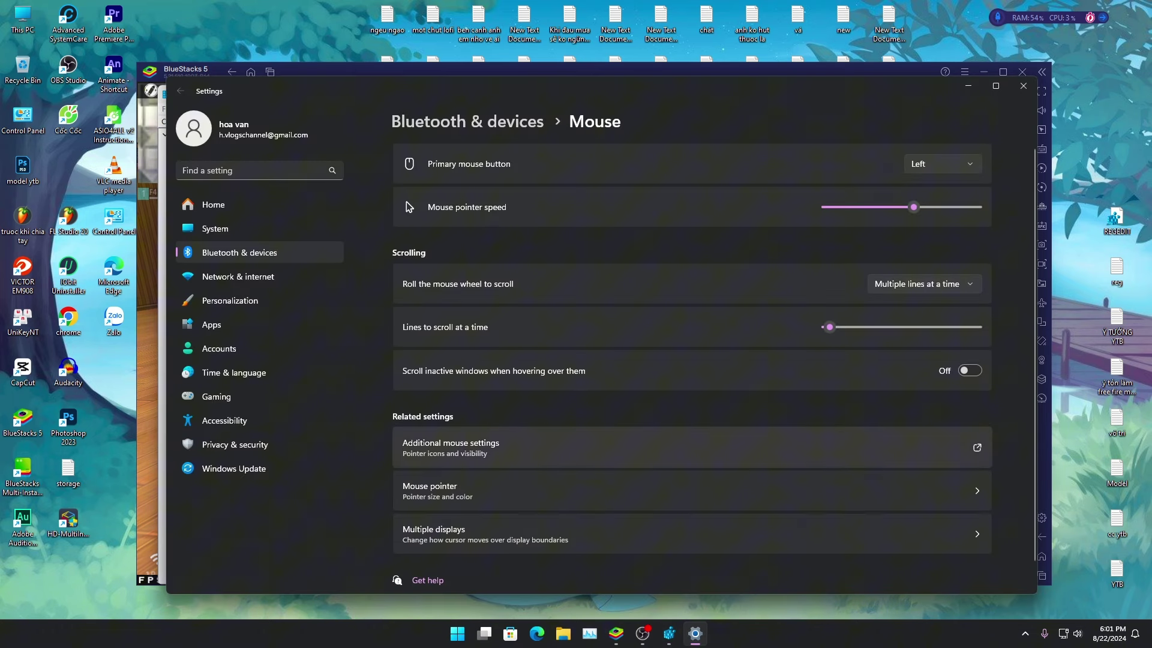
{"action": "left_click", "coordinate": [451, 448]}
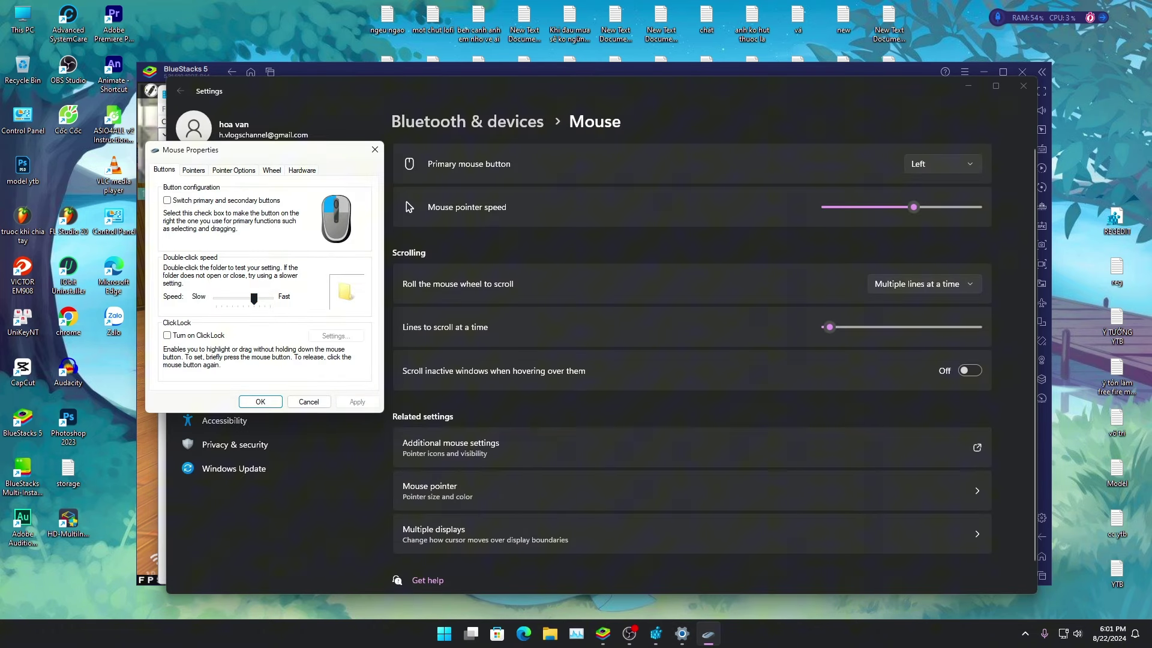
{"action": "key", "text": "Escape"}
{"action": "left_click", "coordinate": [1023, 86]}
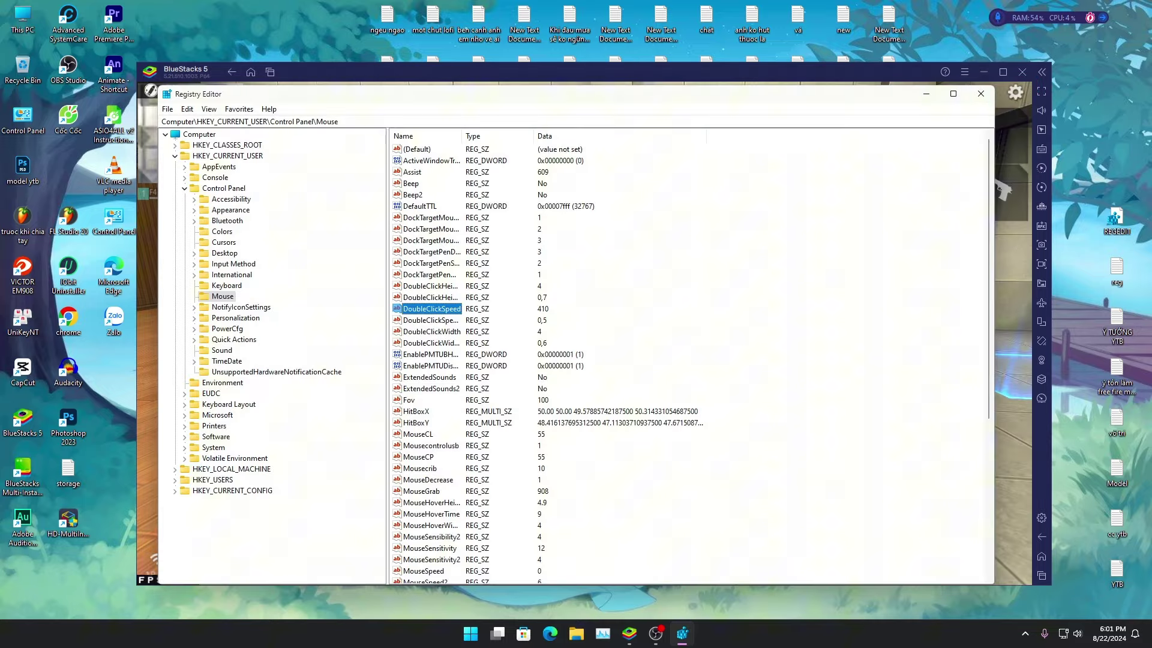
{"action": "left_click", "coordinate": [981, 93]}
Test aiming in the BlueStacks training room by equipping the first weapon, running, jumping and firing
{"action": "mouse_move", "coordinate": [584, 333]}
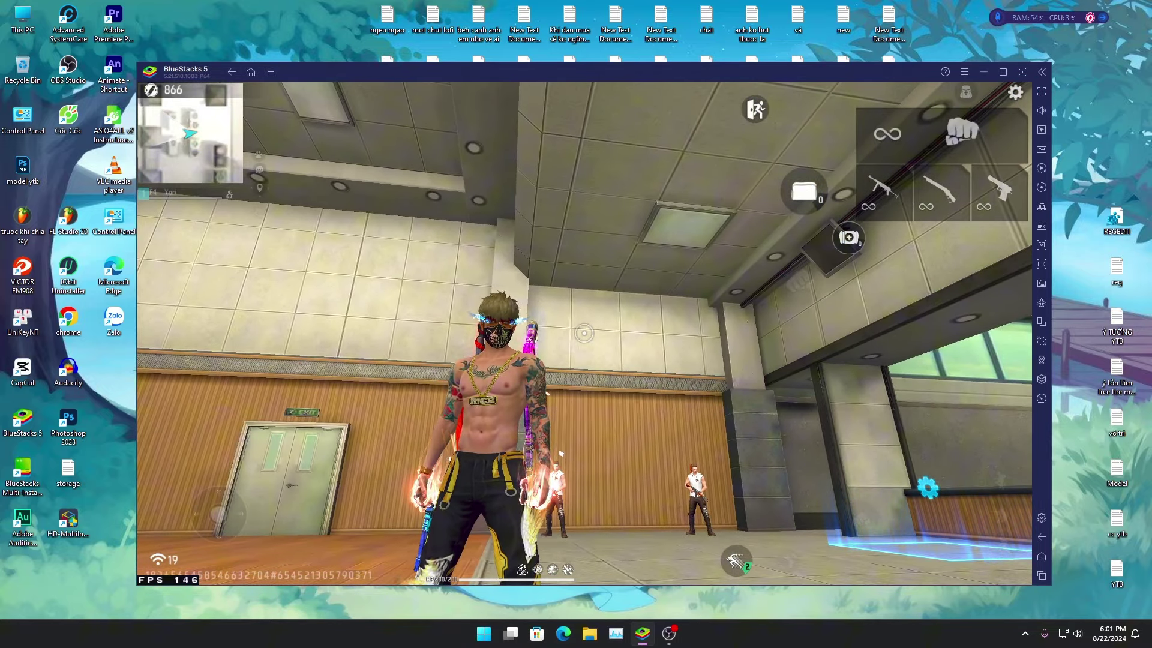
{"action": "key", "text": "1"}
{"action": "key", "text": "w"}
{"action": "left_click", "coordinate": [584, 333]}
{"action": "key", "text": "space"}
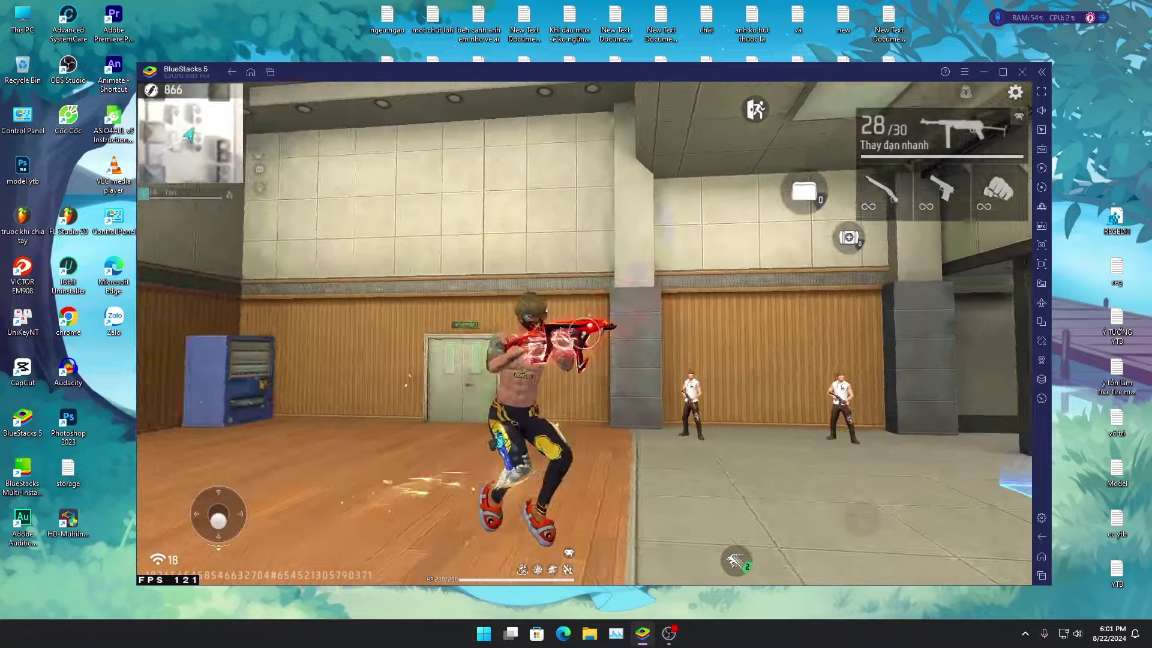
{"action": "left_click", "coordinate": [585, 333]}
{"action": "key", "text": "3"}
{"action": "key", "text": "w"}
{"action": "key", "text": "space"}
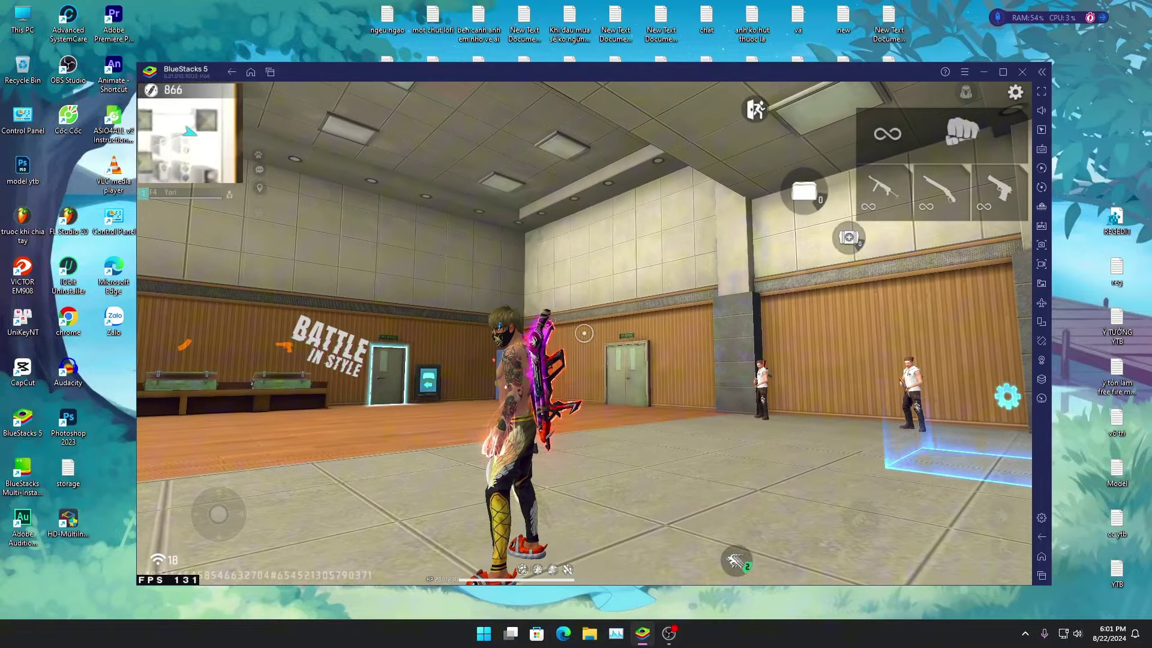
Fire at the target dummies with the first weapon, reload, and switch to the second weapon to shoot again
{"action": "key", "text": "w"}
{"action": "key", "text": "1"}
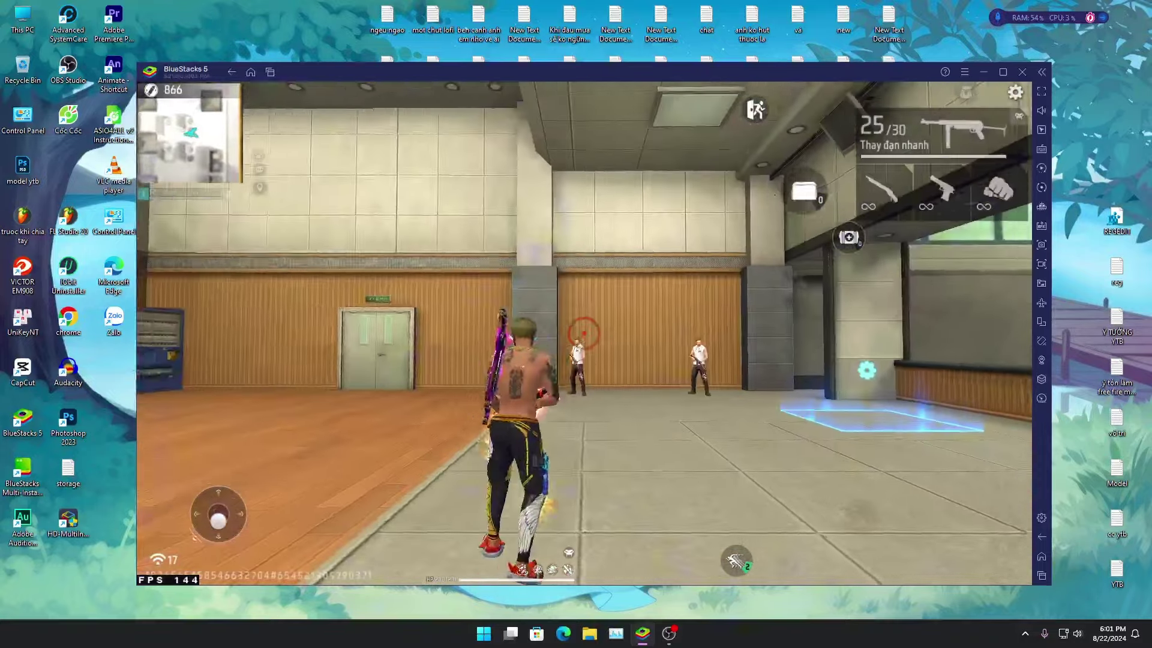
{"action": "left_click", "coordinate": [584, 333]}
{"action": "left_click", "coordinate": [584, 333]}
{"action": "key", "text": "r"}
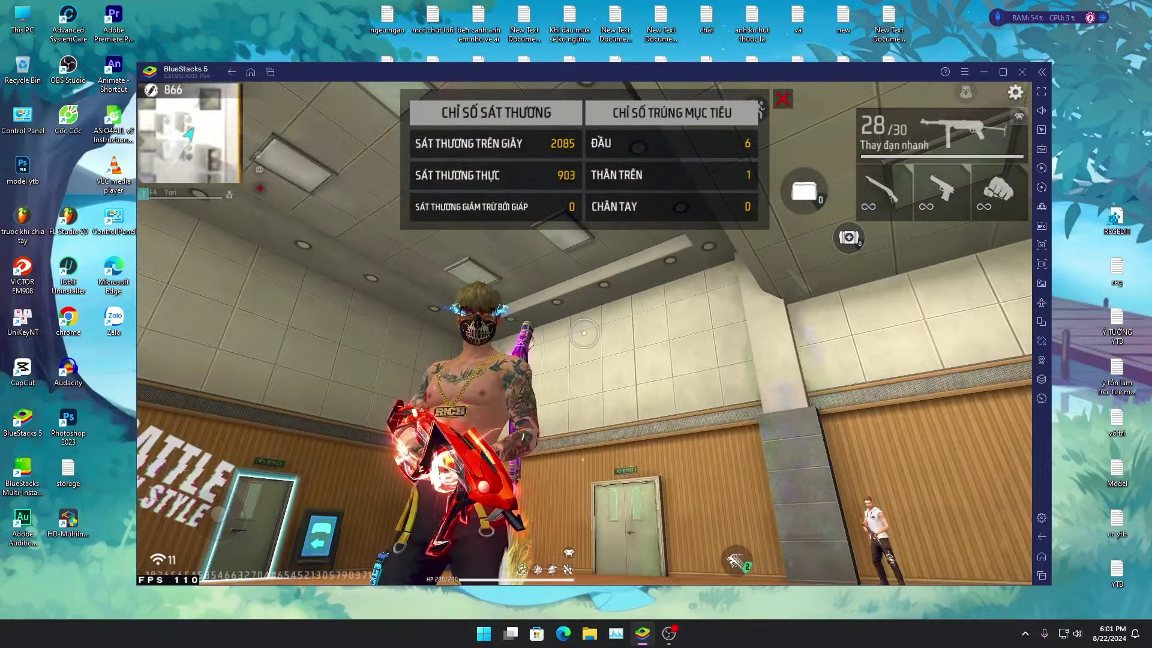
{"action": "key", "text": "3"}
{"action": "key", "text": "w"}
{"action": "key", "text": "2"}
{"action": "left_click", "coordinate": [584, 333]}
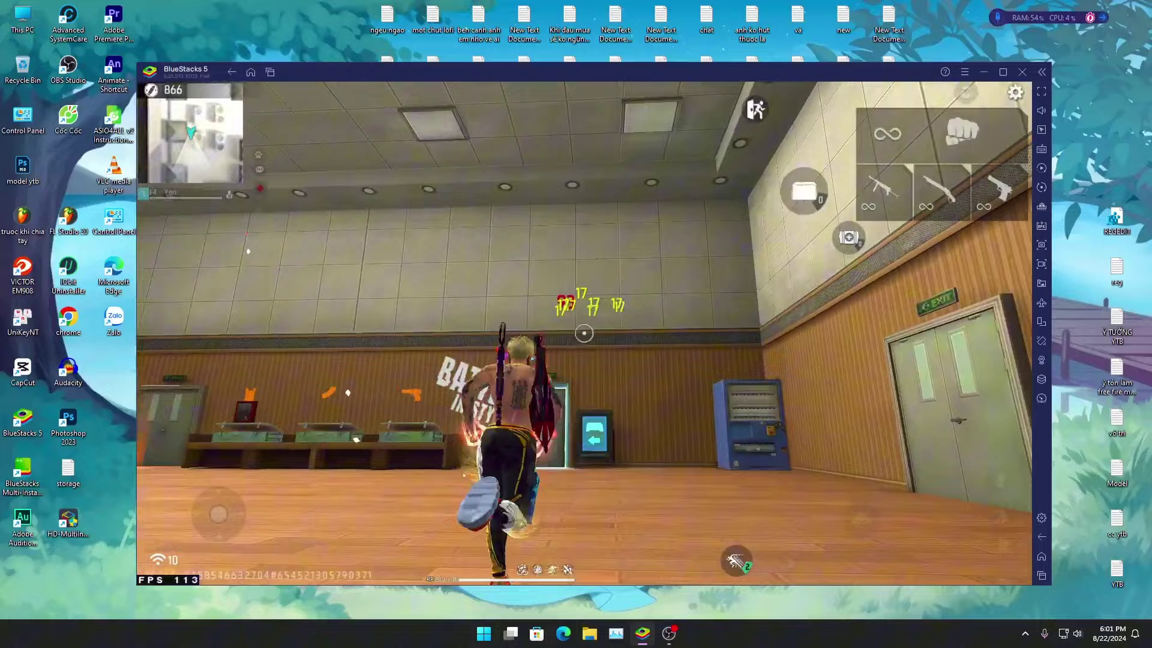
Run across the training room towards the target dummies and switch to the third weapon
{"action": "key", "text": "w"}
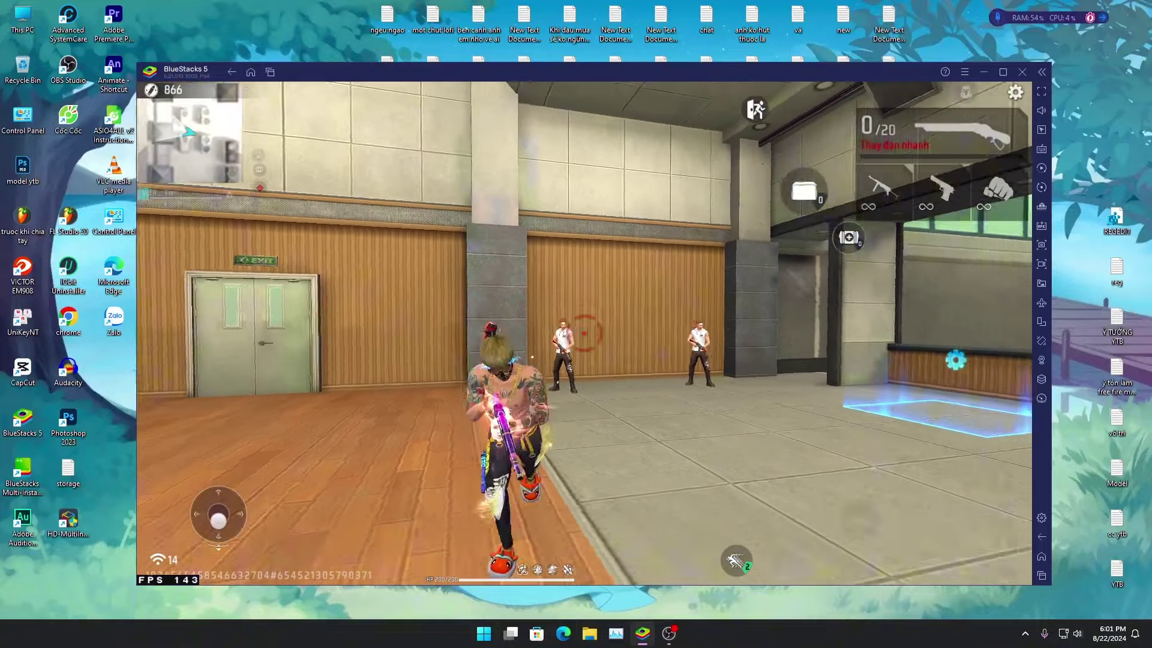
{"action": "key", "text": "3"}
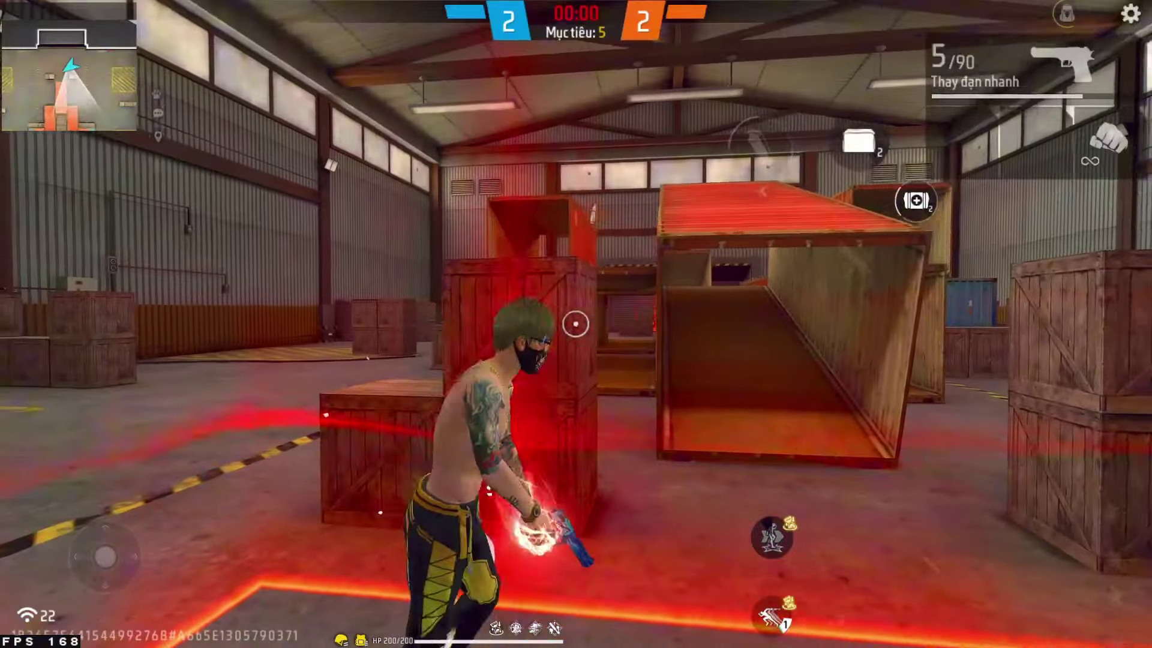
Reload the Desert Eagle in the warehouse match, run and jump around the crates, and shoot the opponent in the head
{"action": "key", "text": "r"}
{"action": "key", "text": "d"}
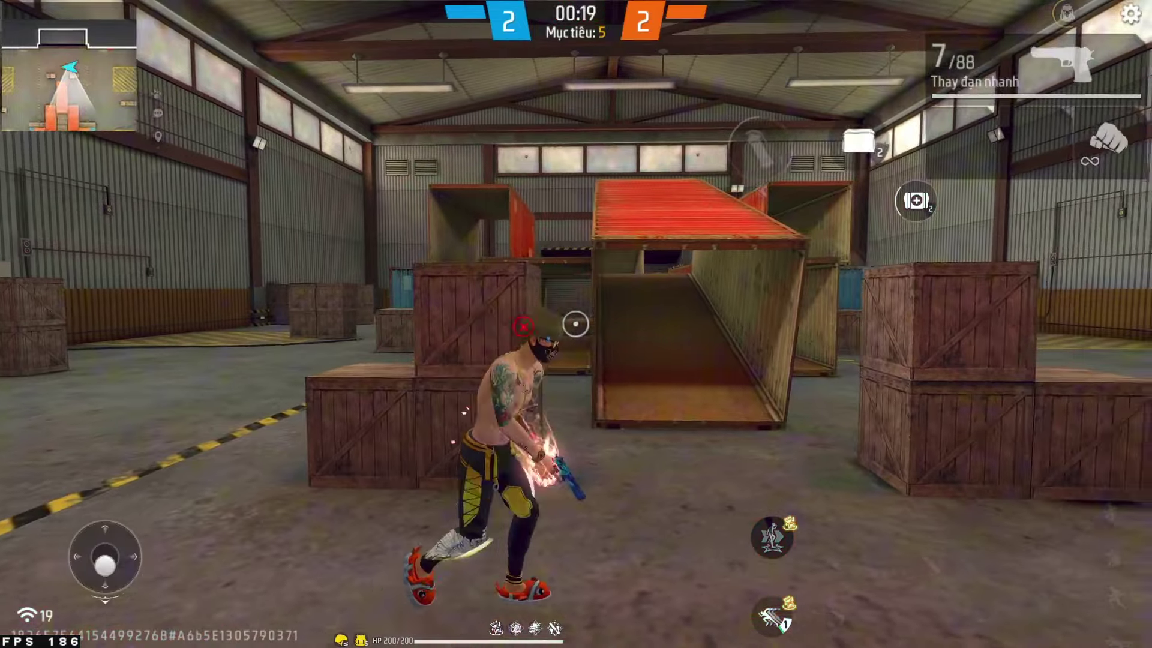
{"action": "key", "text": "space"}
{"action": "key", "text": "w"}
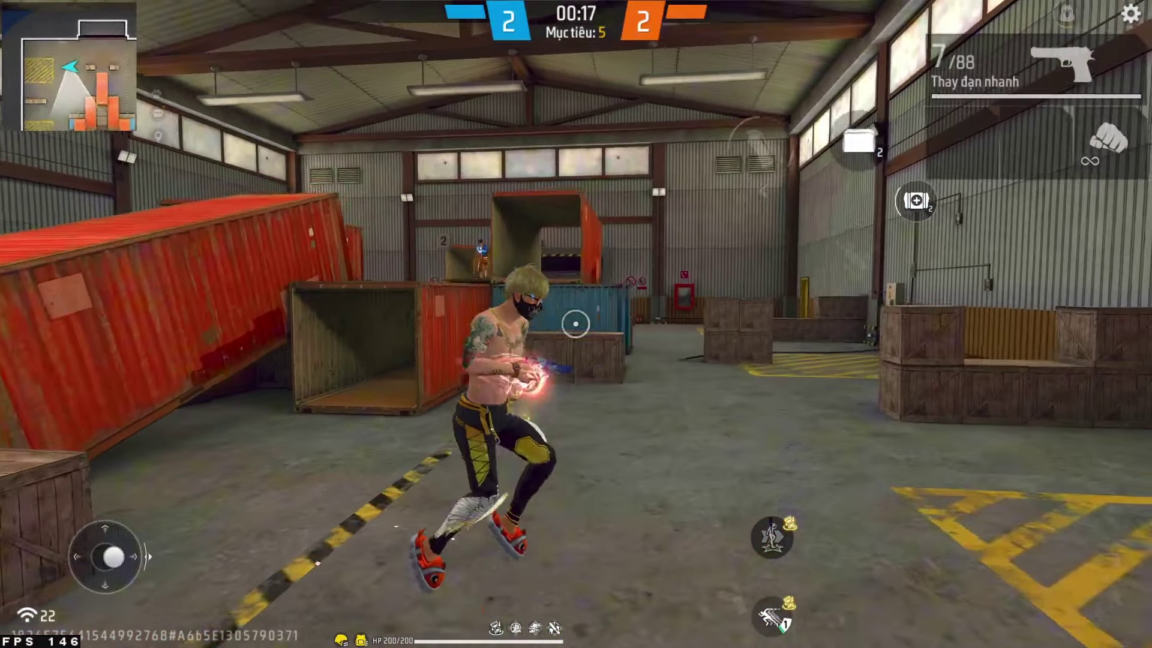
{"action": "key", "text": "w"}
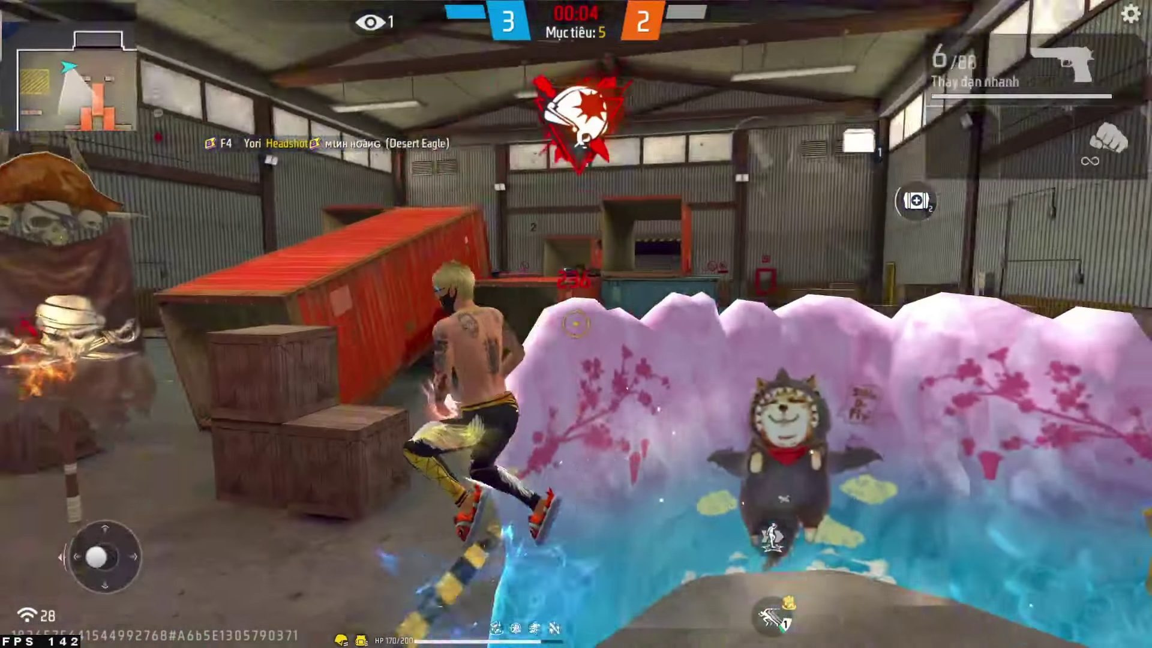
{"action": "key", "text": "w"}
{"action": "key", "text": "2"}
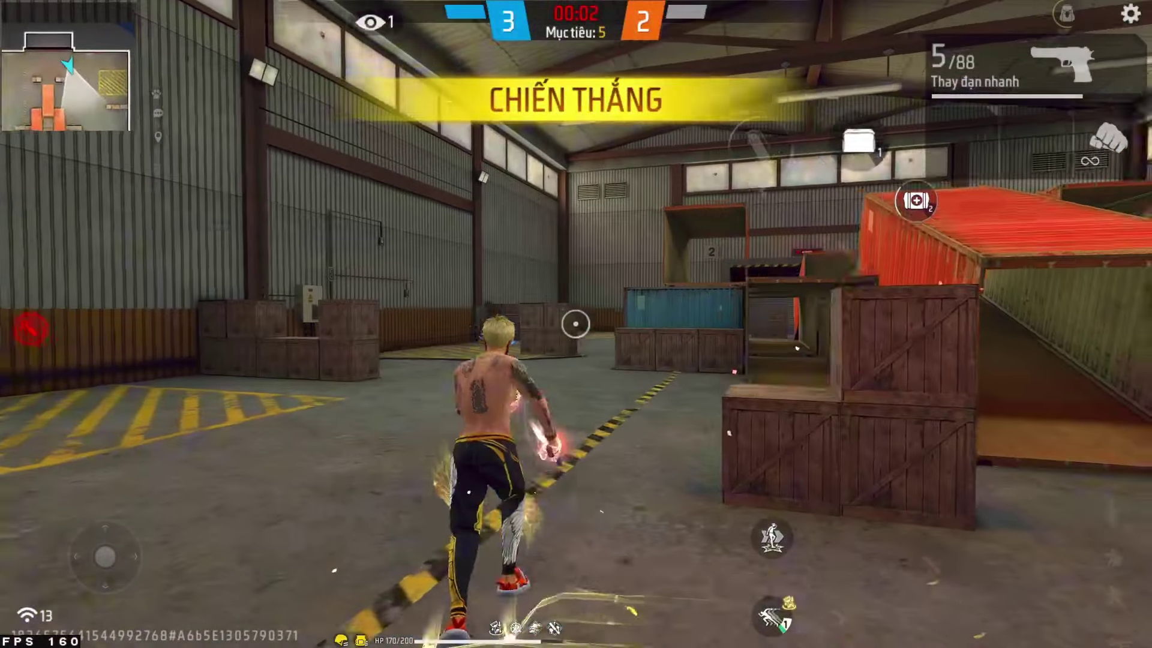